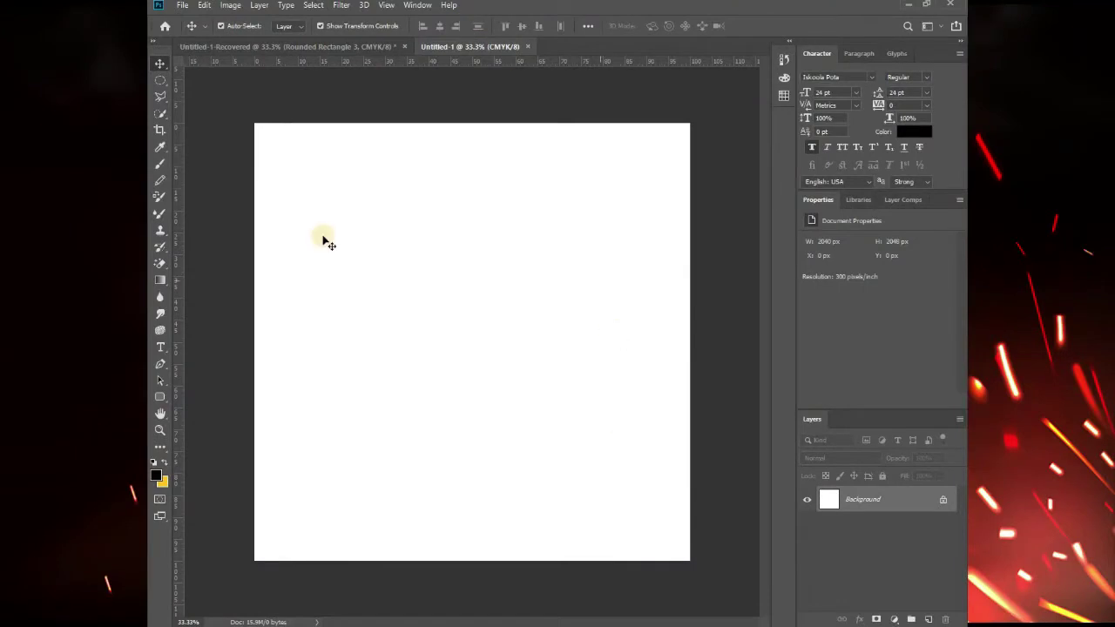
Undo an accidental layer mask, then add a bright red Solid Color fill layer, Color Fill 1.
left_click(876, 619)
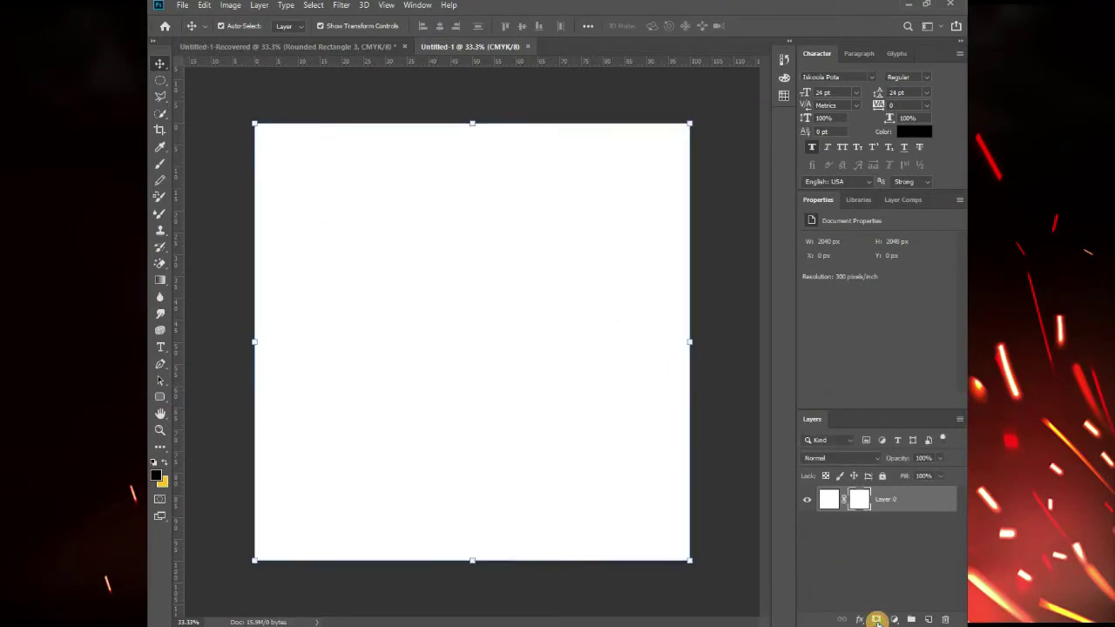
key("ctrl+z")
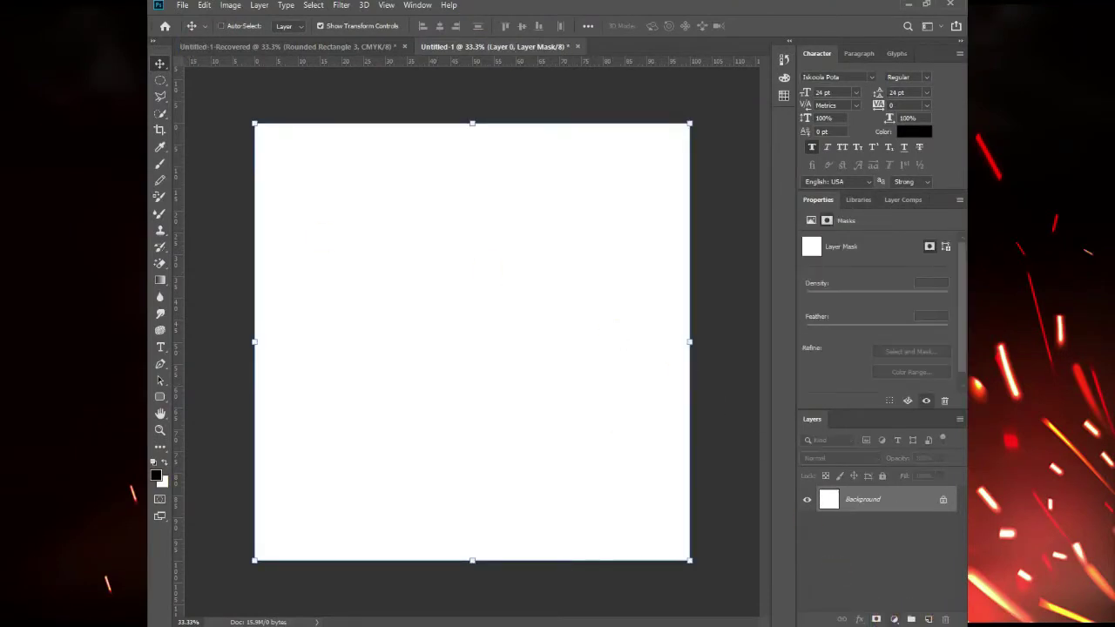
left_click(892, 618)
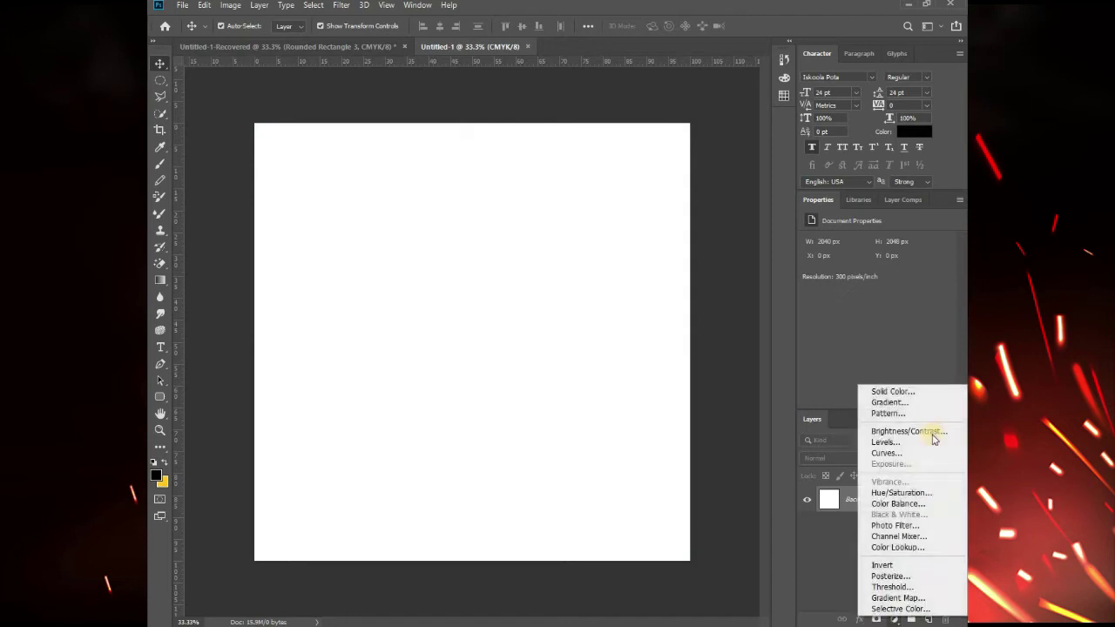
left_click(885, 391)
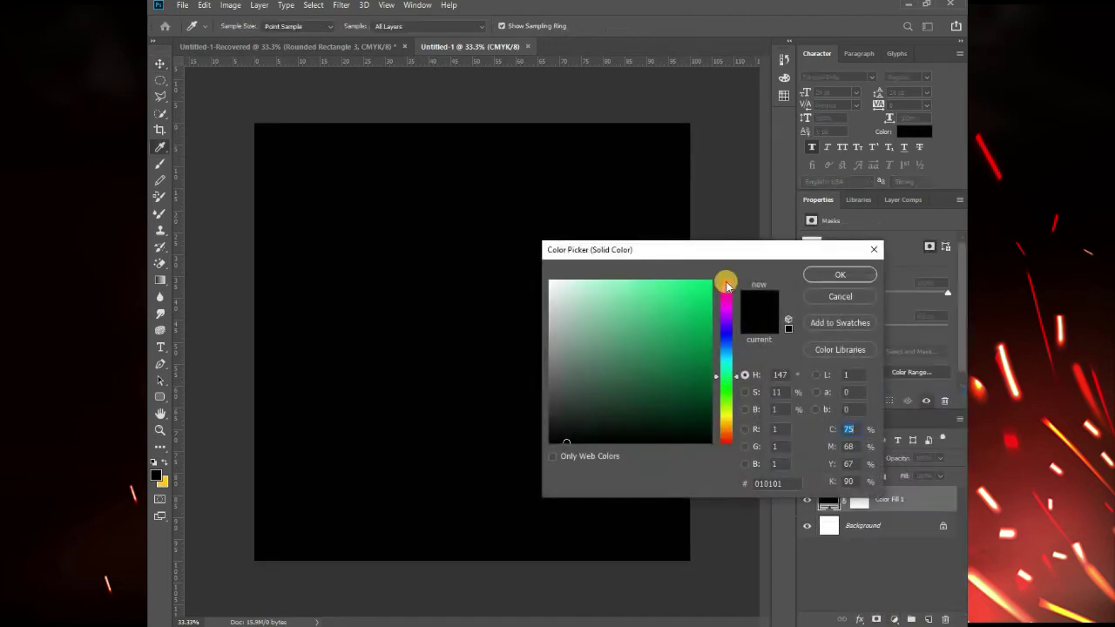
left_click_drag(728, 286, 712, 283)
left_click(695, 289)
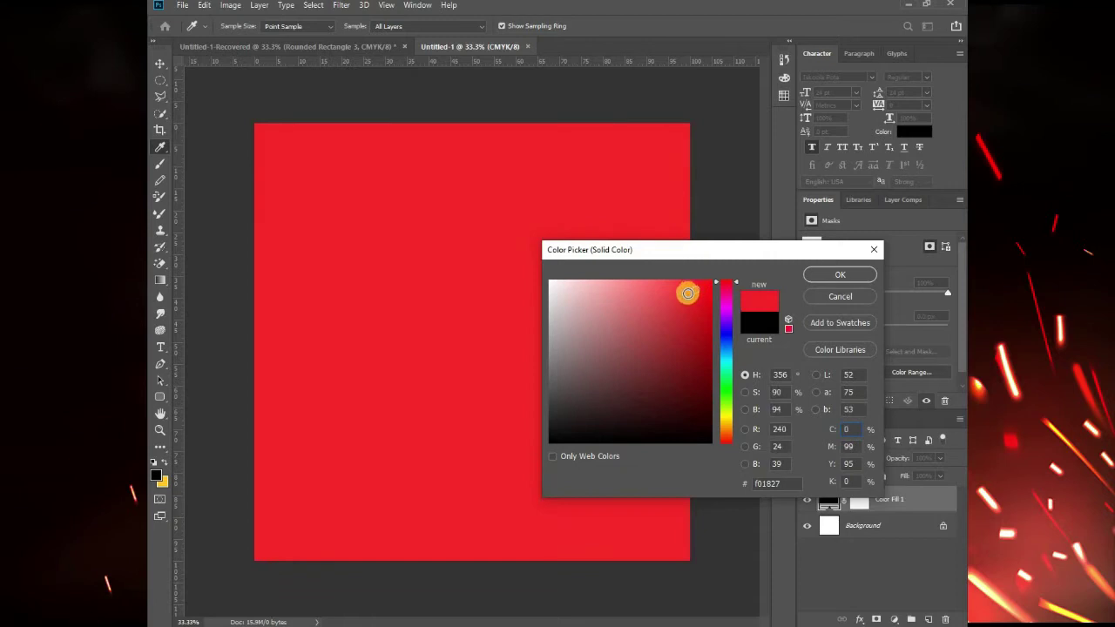
left_click(676, 309)
left_click_drag(668, 295, 670, 291)
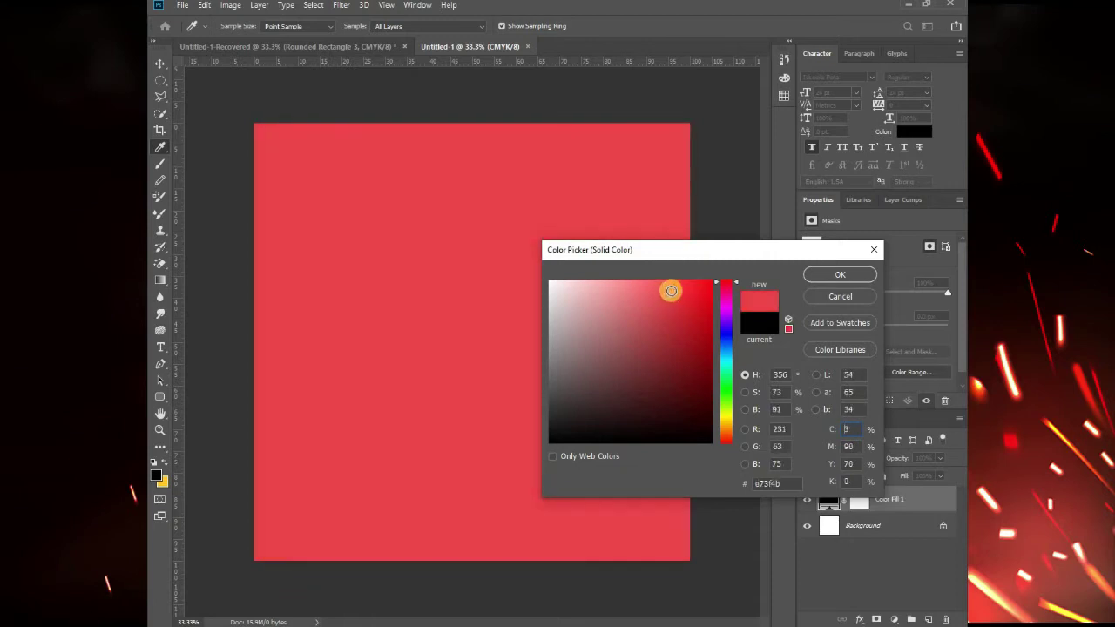
left_click(677, 287)
left_click(816, 275)
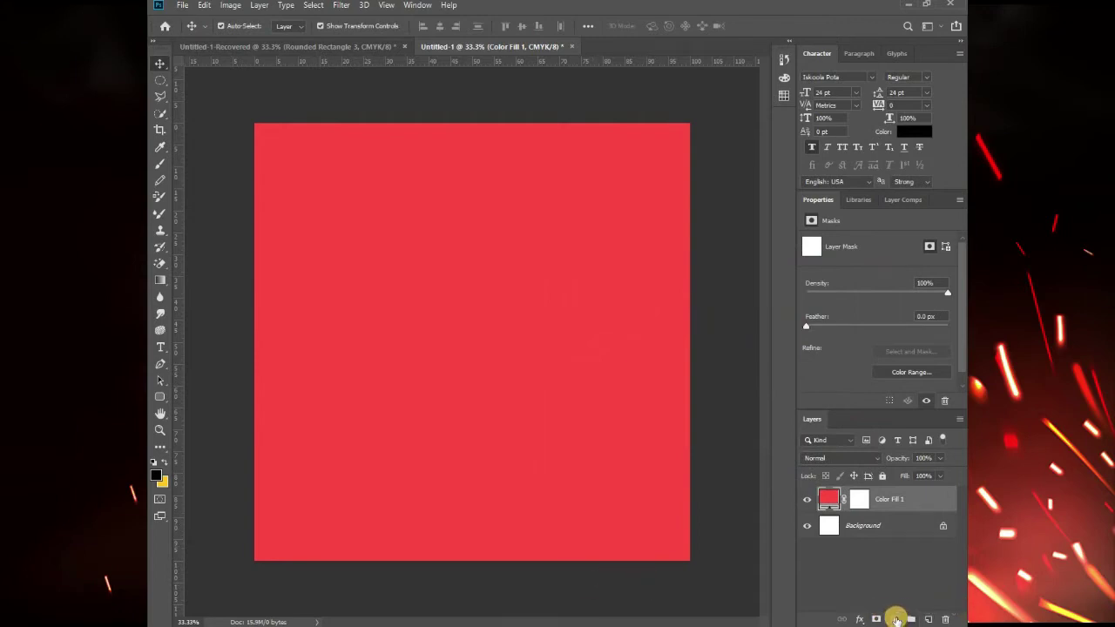
On a new Layer 1, paint a large soft white glow at the canvas centre.
left_click(925, 620)
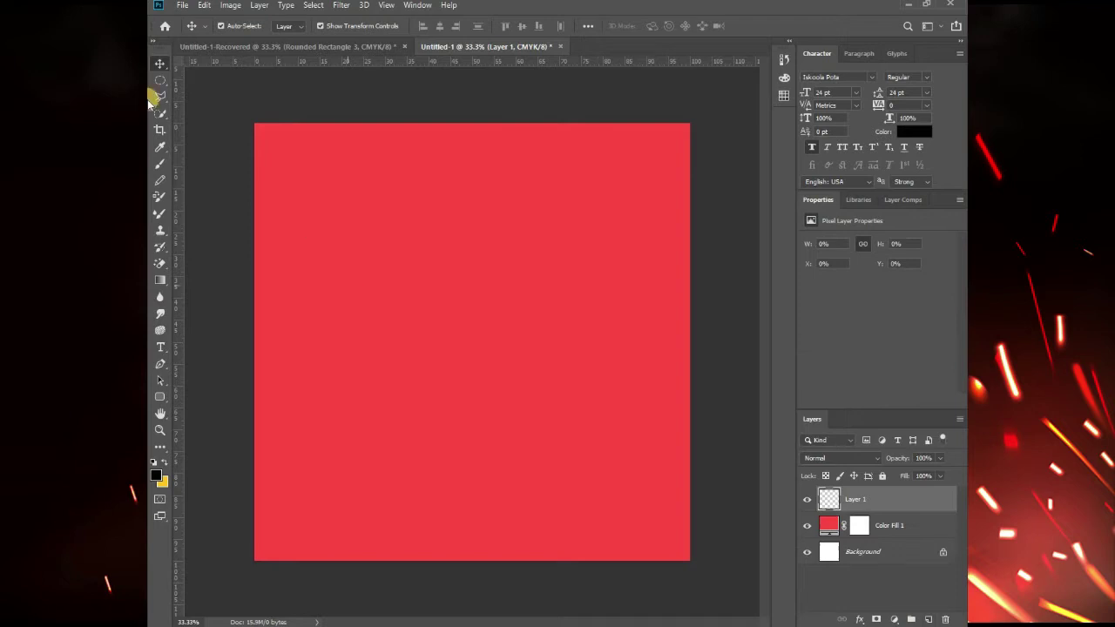
key("b")
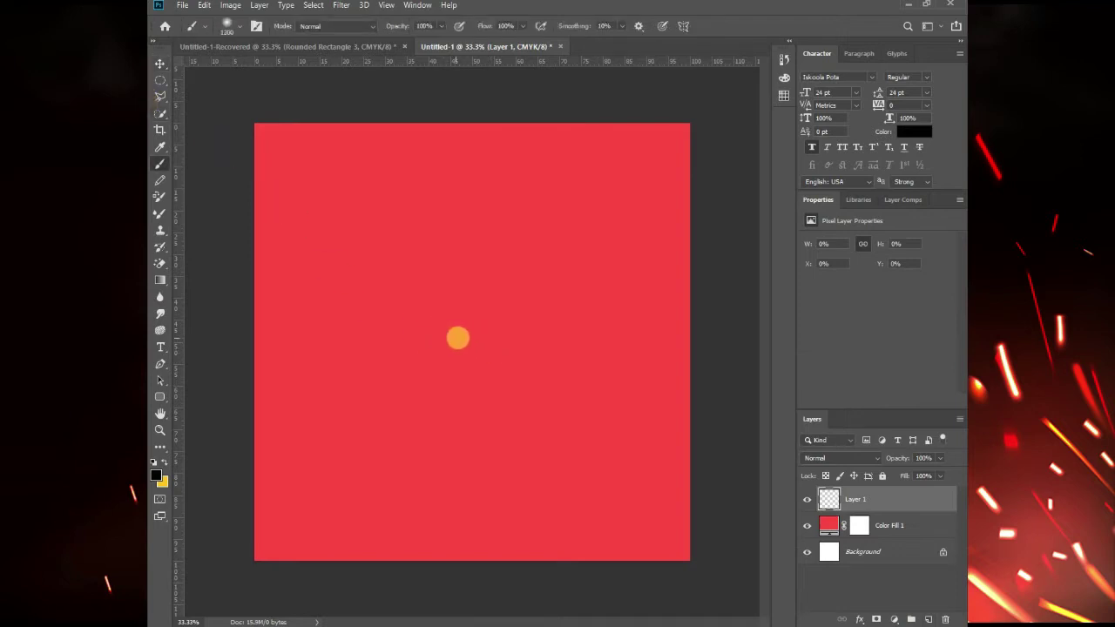
left_click(158, 476)
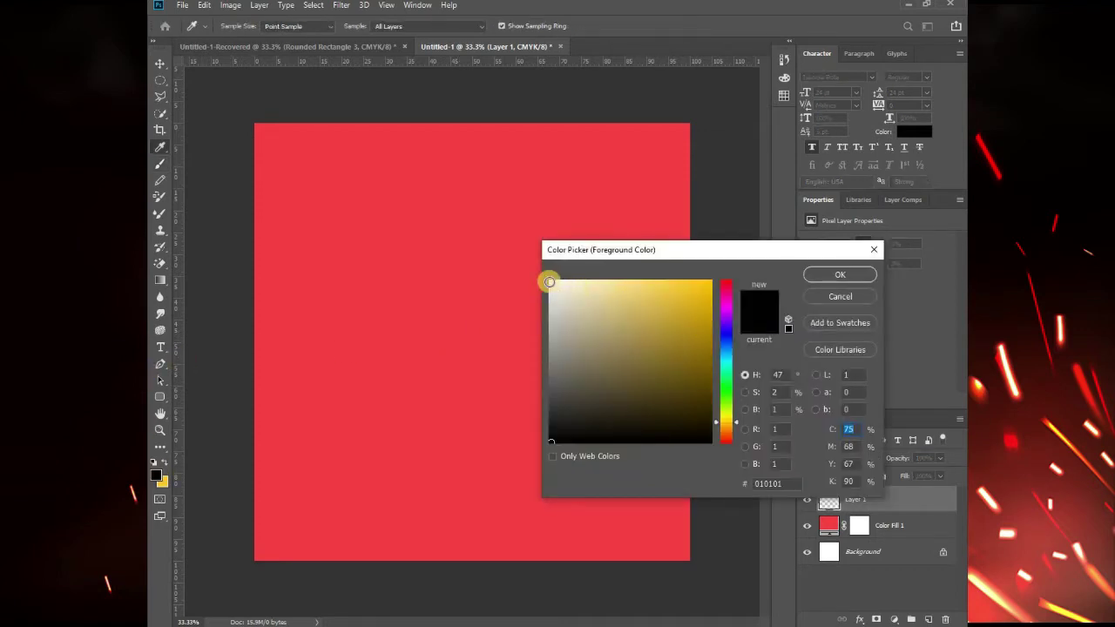
left_click(549, 282)
left_click(837, 273)
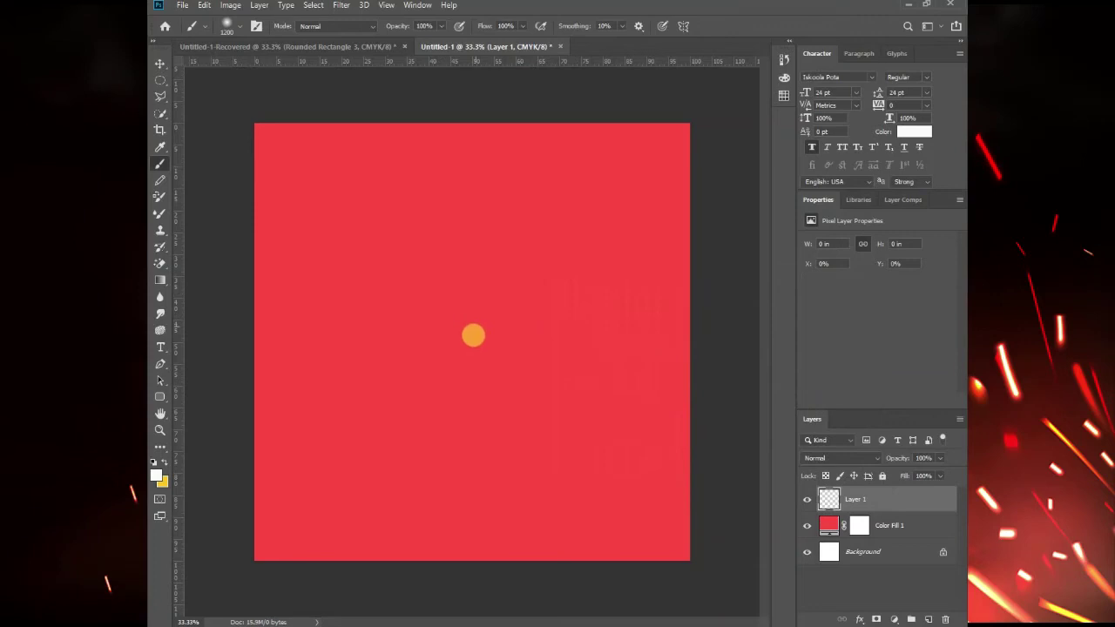
left_click(476, 340)
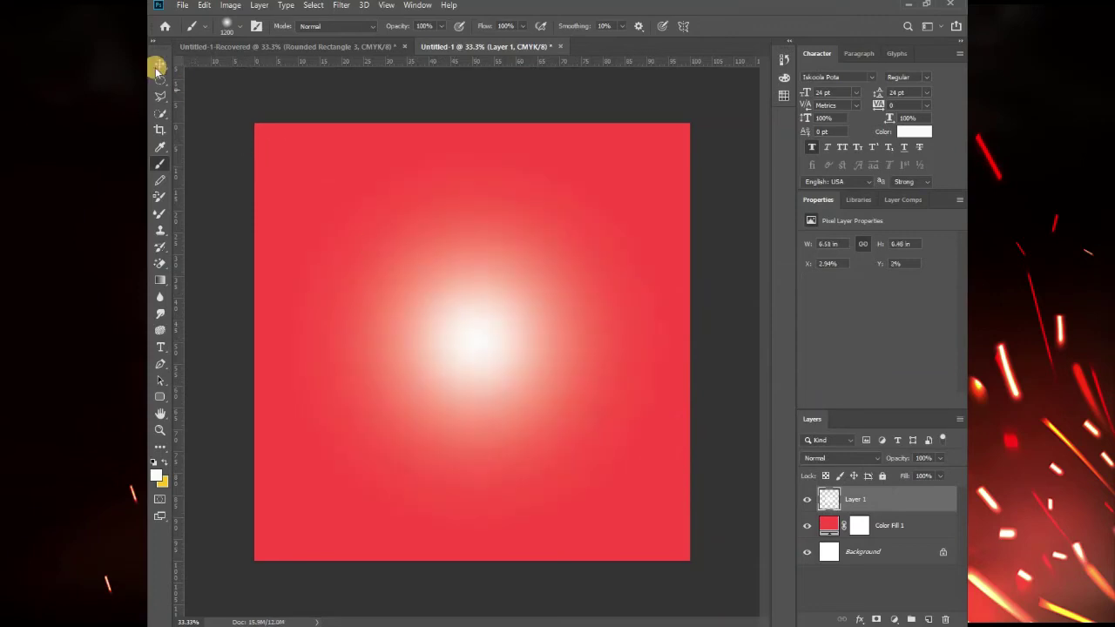
Reselect Layer 1 and add another empty layer, Layer 2, above it.
left_click(160, 63)
left_click(877, 516)
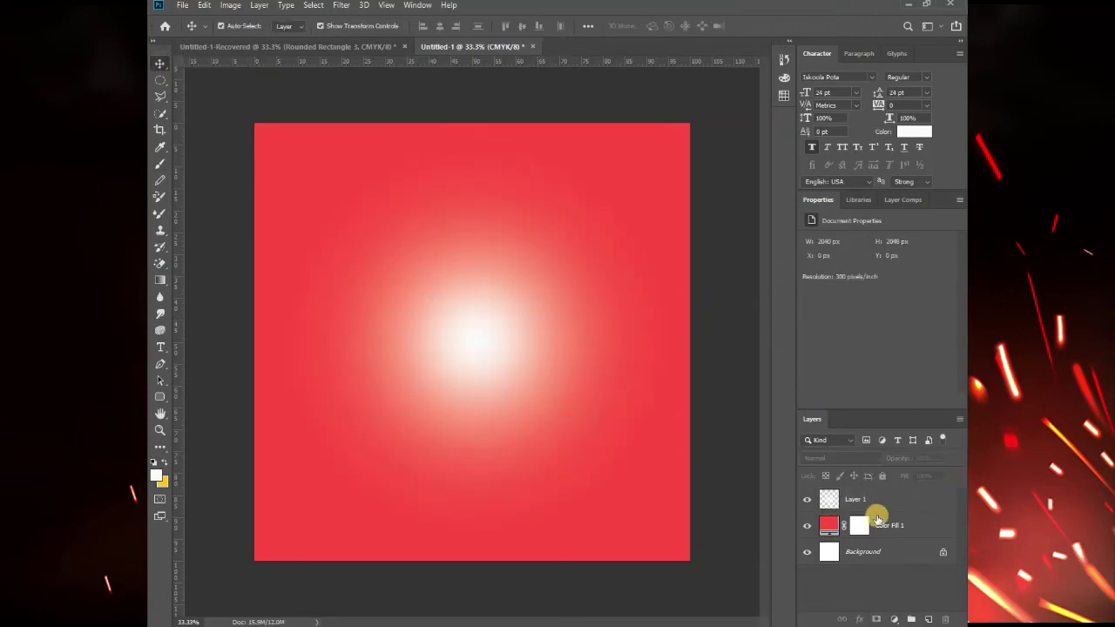
left_click(824, 529)
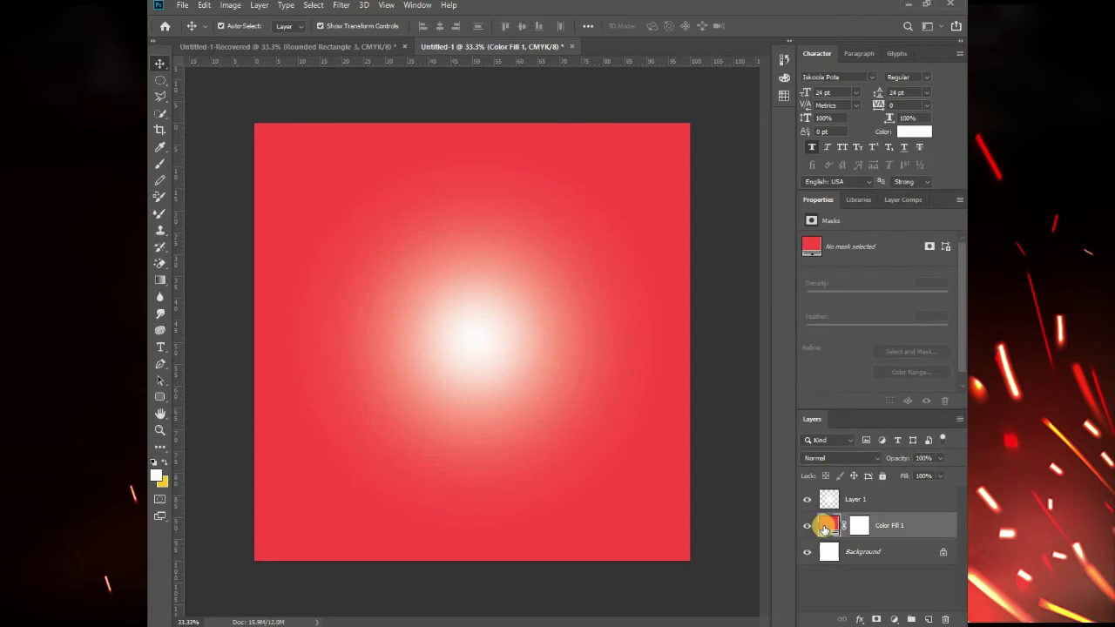
key("b")
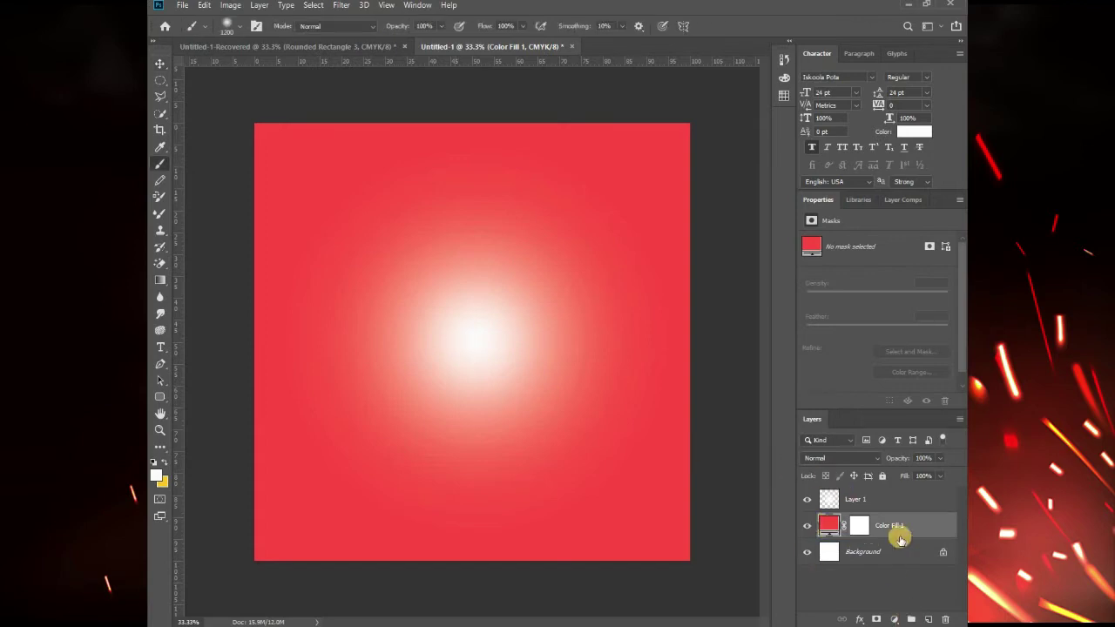
left_click(887, 496)
left_click(929, 620)
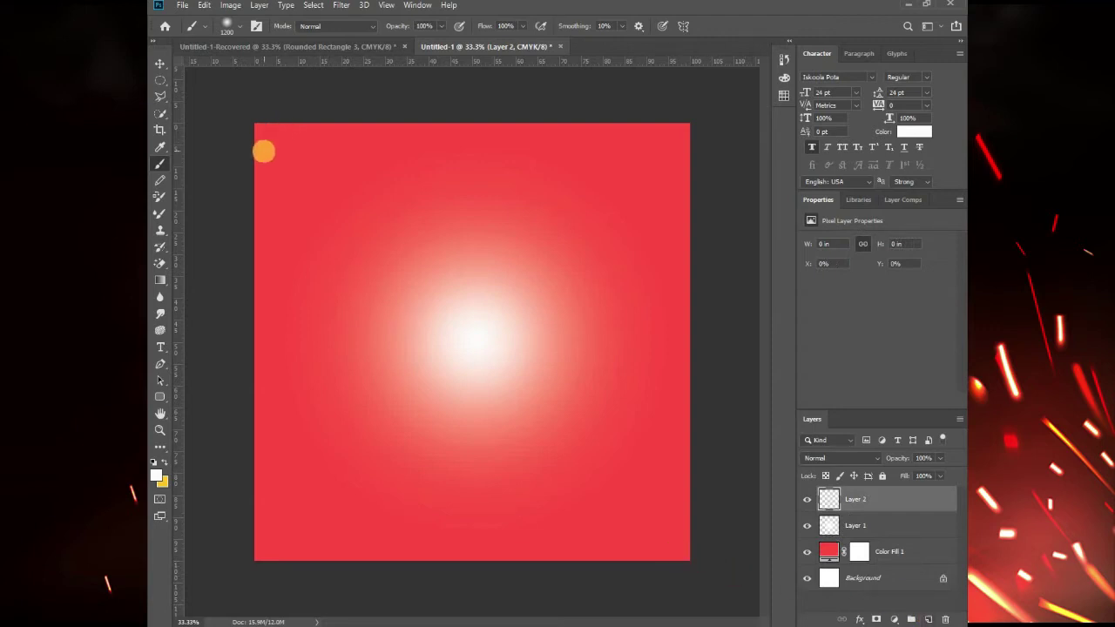
Paint soft black shading along all edges and corners of Layer 2.
left_click(157, 476)
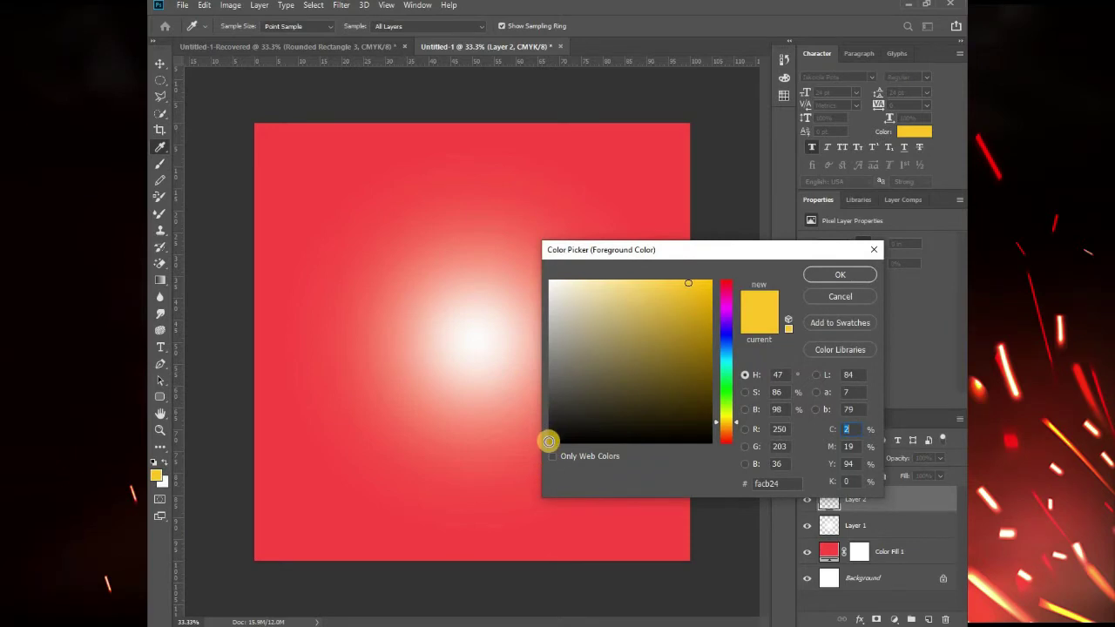
left_click(549, 441)
left_click(832, 275)
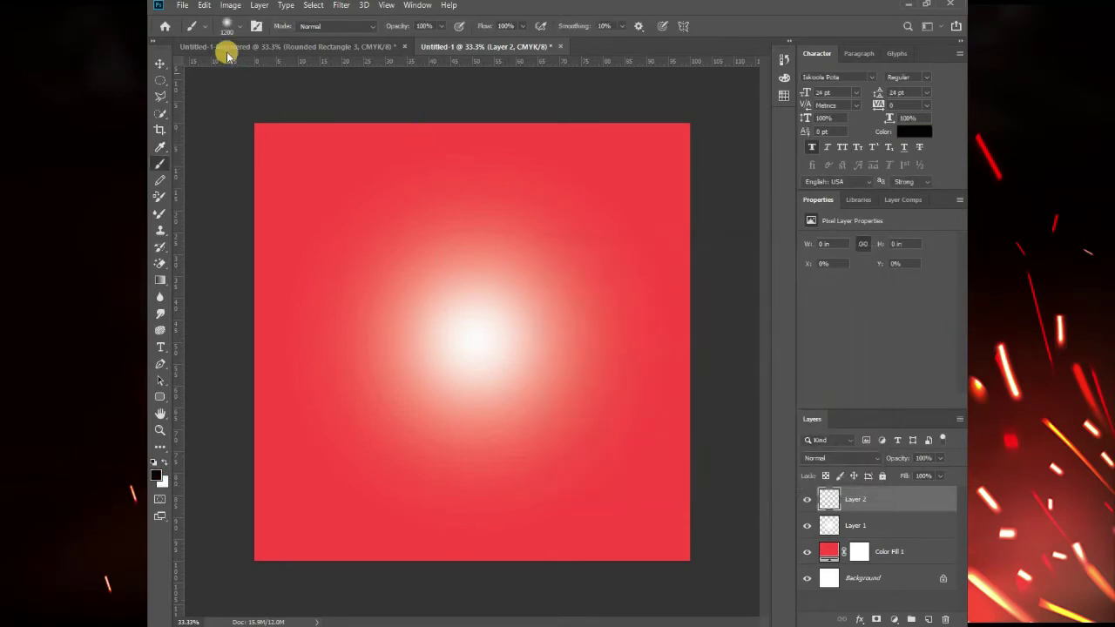
scroll(277, 170, "down", 2)
mouse_move(351, 116)
left_mouse_down()
mouse_move(298, 122)
mouse_move(254, 195)
left_mouse_up()
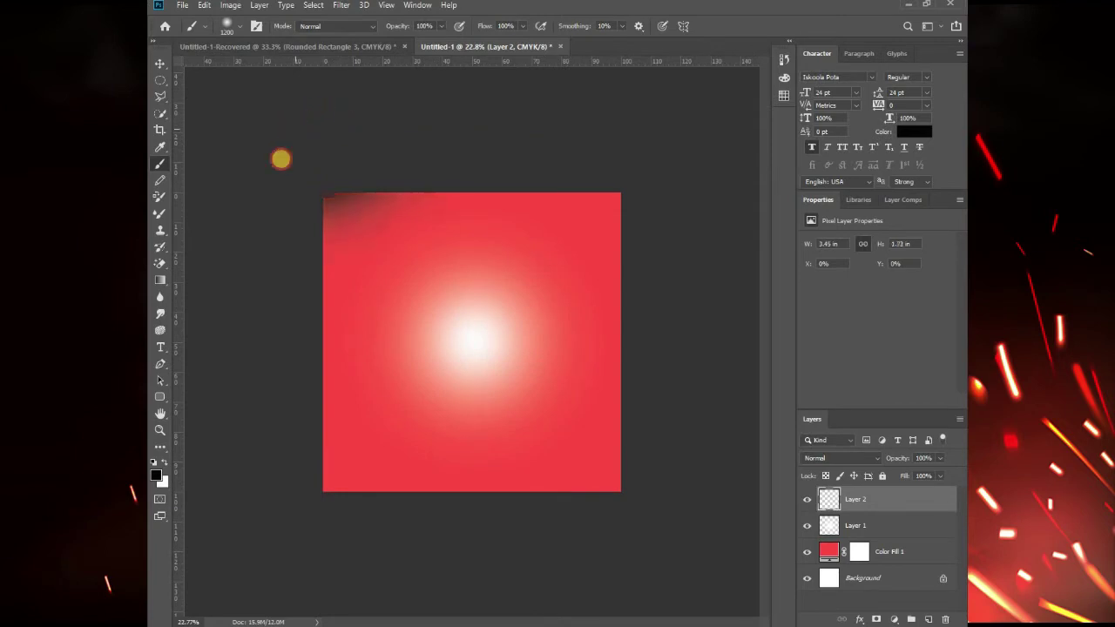
mouse_move(438, 117)
left_mouse_down()
mouse_move(381, 107)
mouse_move(630, 122)
mouse_move(665, 137)
mouse_move(413, 102)
left_mouse_up()
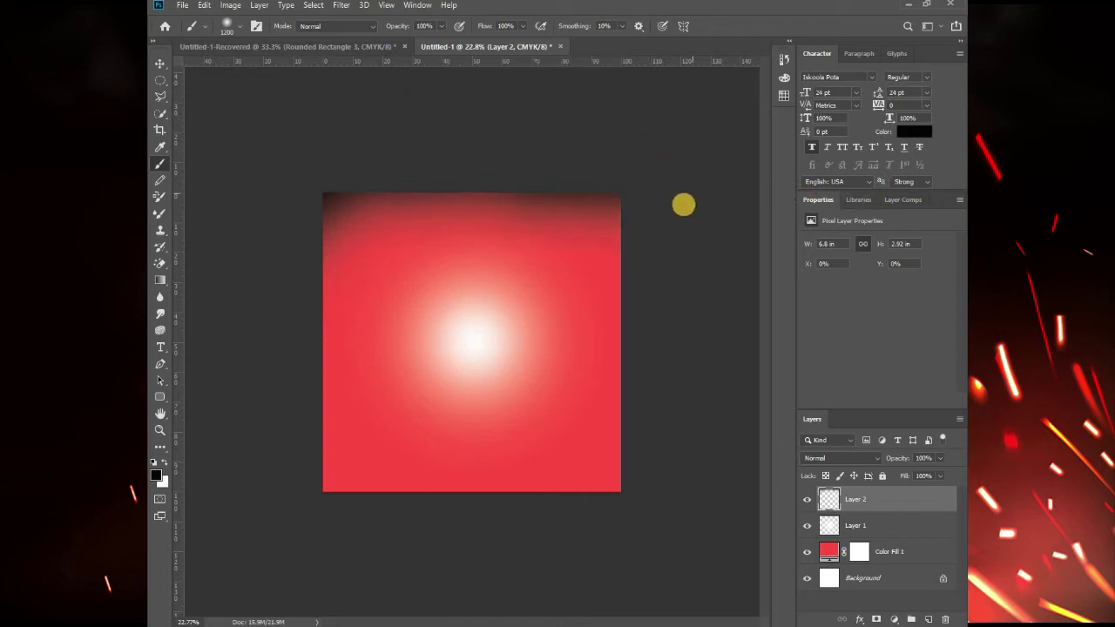
mouse_move(707, 308)
left_mouse_down()
mouse_move(694, 482)
mouse_move(622, 578)
mouse_move(709, 528)
mouse_move(428, 572)
mouse_move(256, 486)
mouse_move(215, 249)
left_mouse_up()
left_click_drag(246, 298, 296, 109)
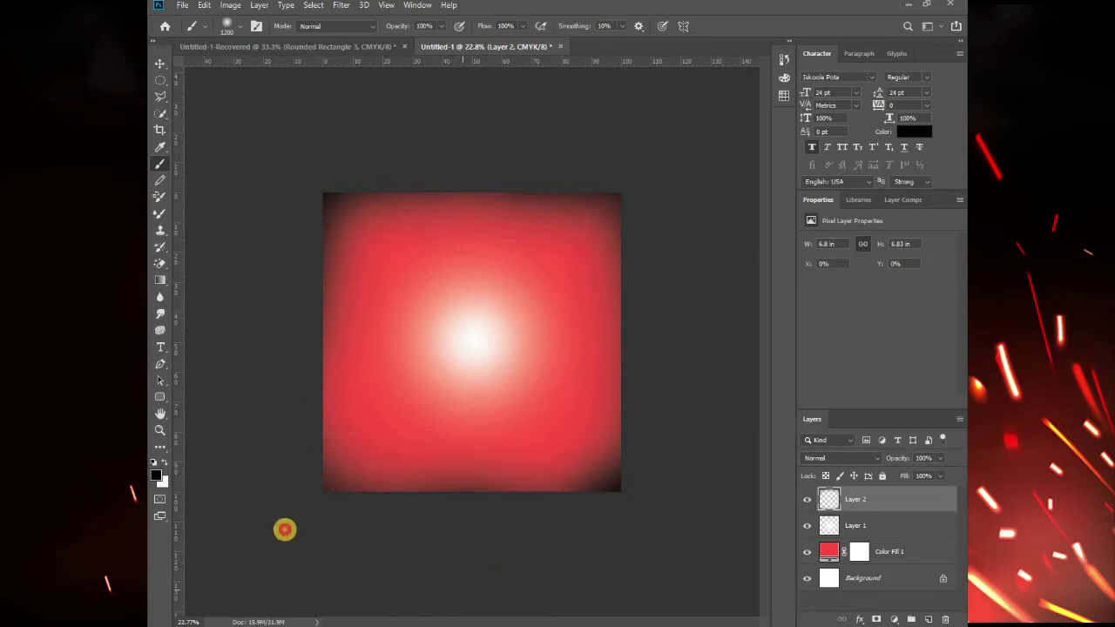
left_click_drag(494, 581, 204, 424)
left_click_drag(313, 127, 372, 129)
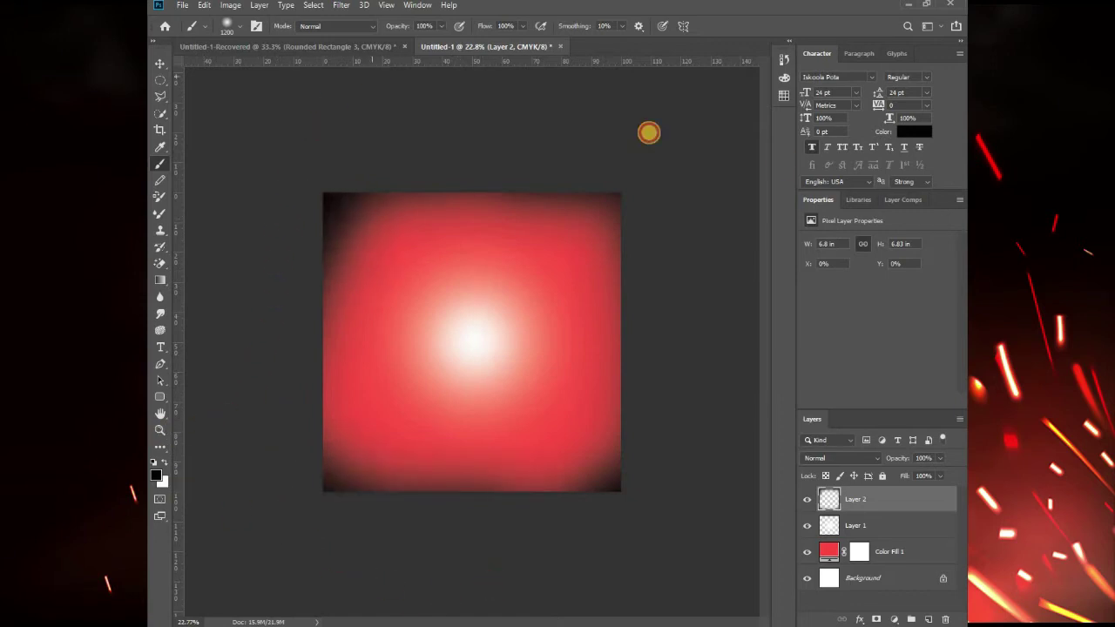
With the Move tool, select and then deselect Layer 1 on the canvas.
left_click(160, 63)
left_click(473, 361)
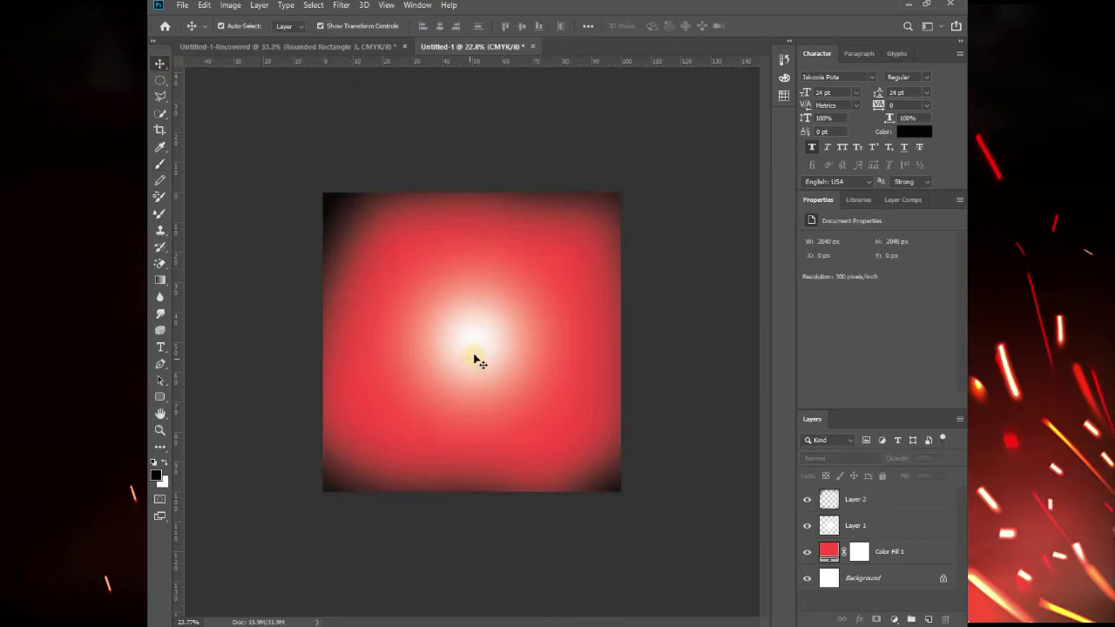
left_click(722, 286)
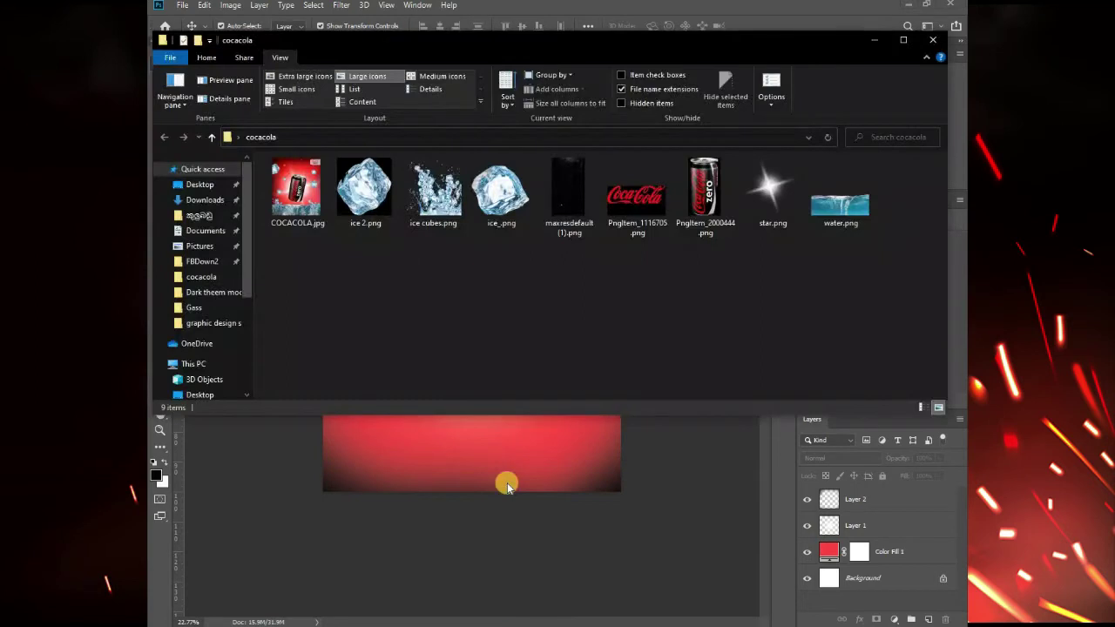
Place the Coca-Cola Zero can image from the cocacola folder at the canvas centre.
left_click(705, 205)
left_click_drag(688, 228, 464, 431)
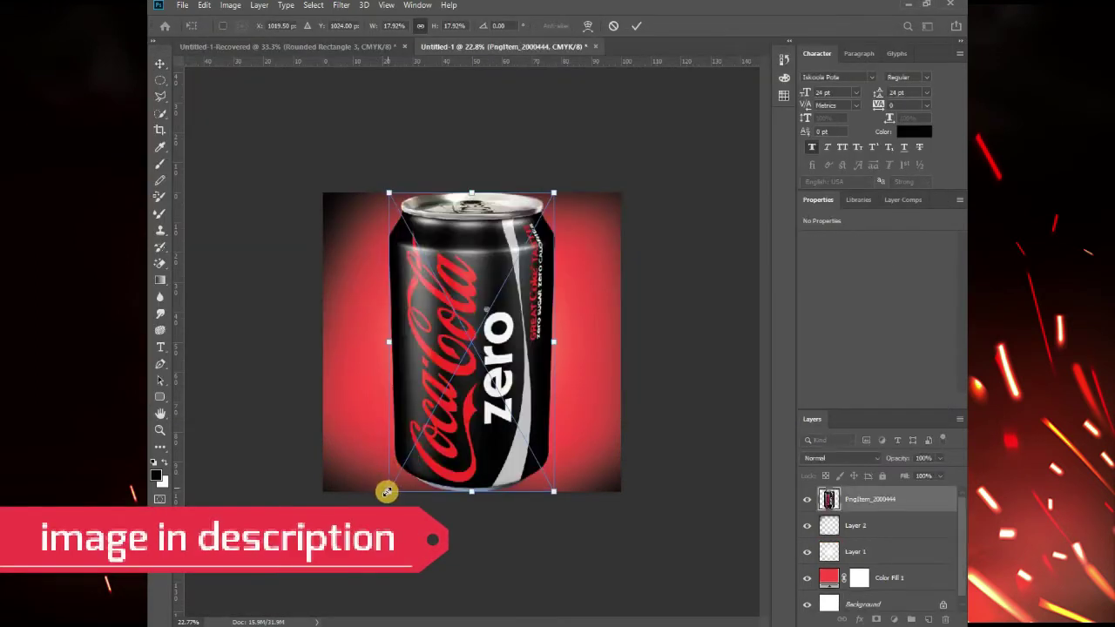
left_click_drag(381, 481, 381, 401)
scroll(382, 402, "up", 1)
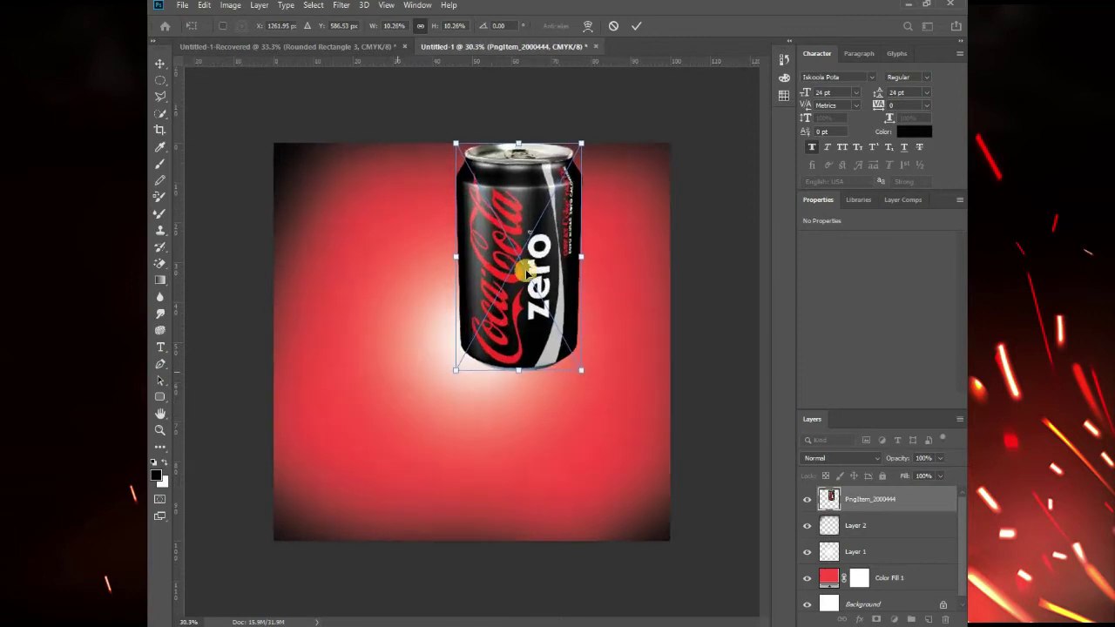
left_click_drag(526, 272, 482, 375)
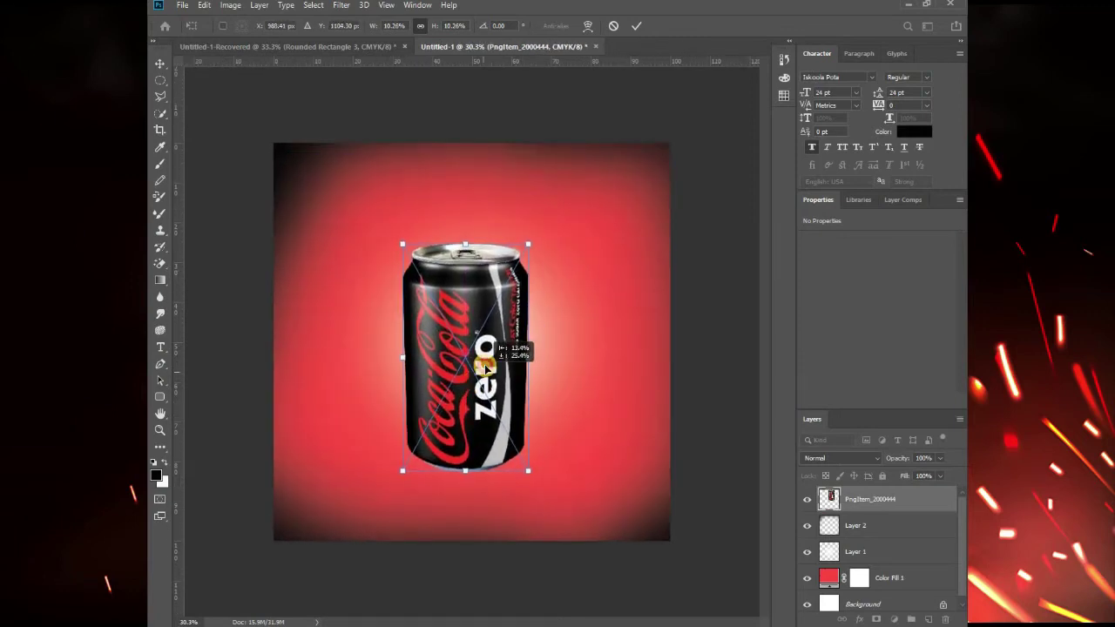
Tilt the can about 7.6° clockwise and shrink it to about 7.85%.
left_click_drag(546, 232, 562, 257)
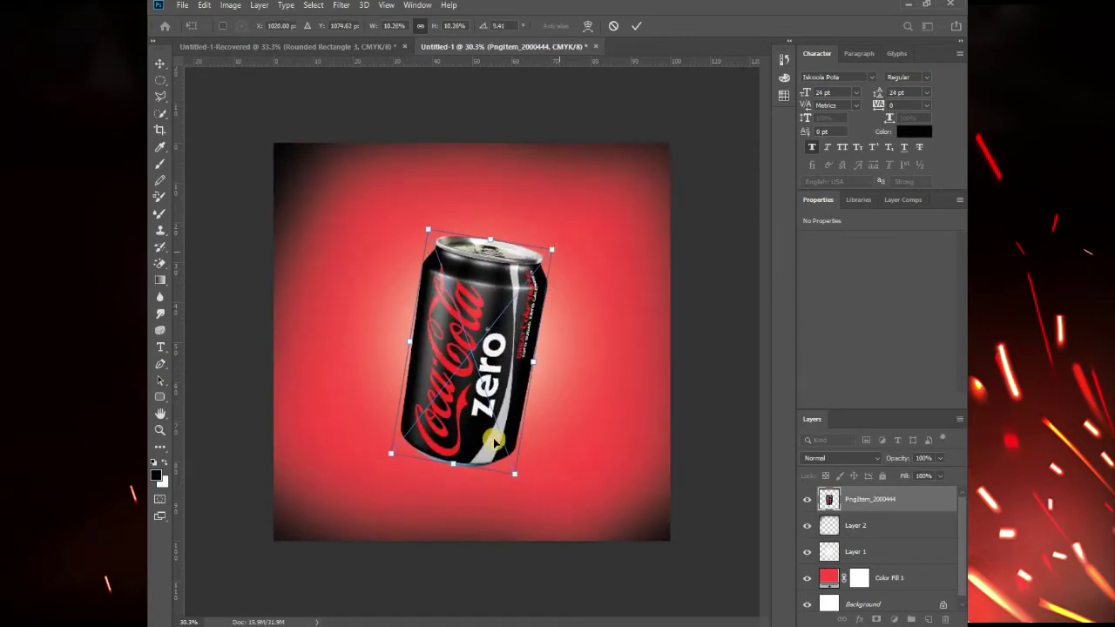
mouse_move(392, 454)
left_mouse_down()
mouse_move(477, 401)
mouse_move(484, 408)
left_mouse_up()
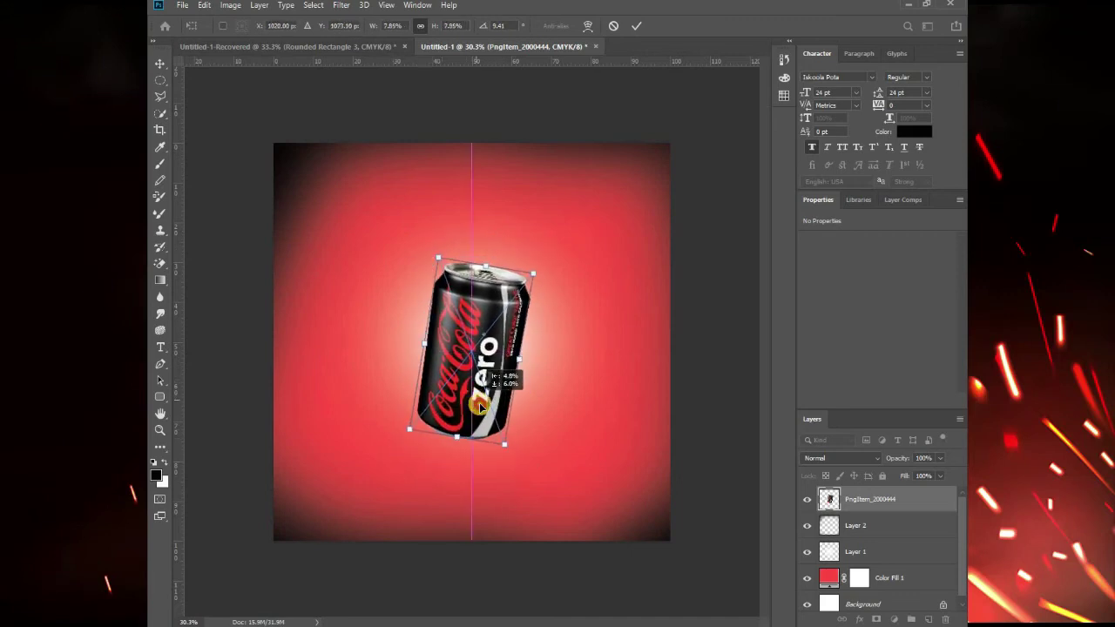
key("Return")
Scale Layer 1's white glow up to about 122% and zoom out.
left_click(887, 547)
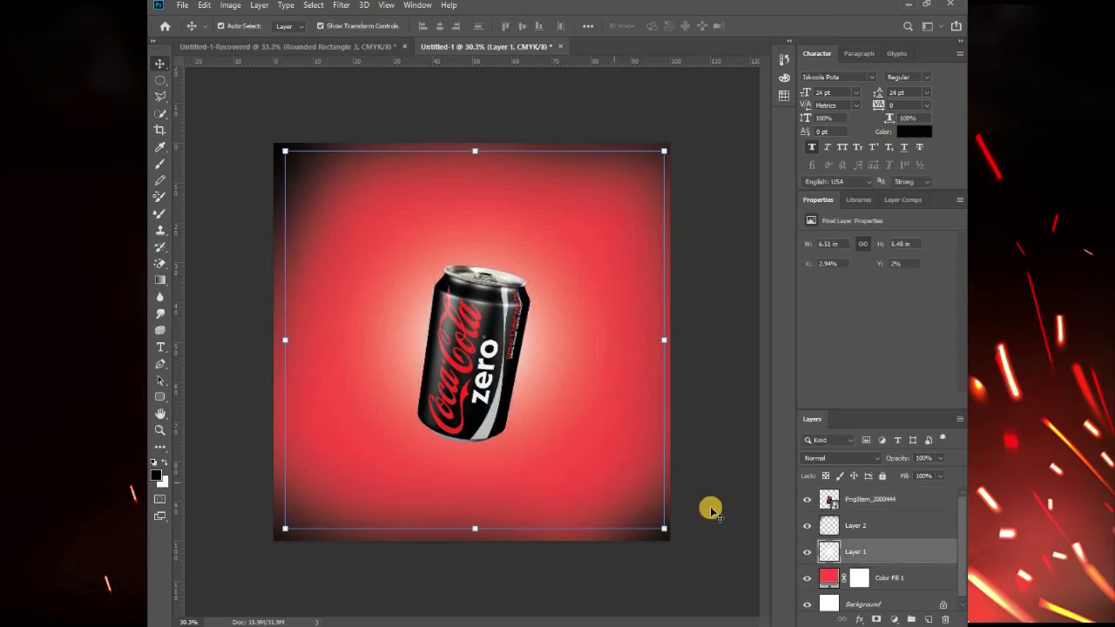
left_click_drag(664, 528, 710, 552)
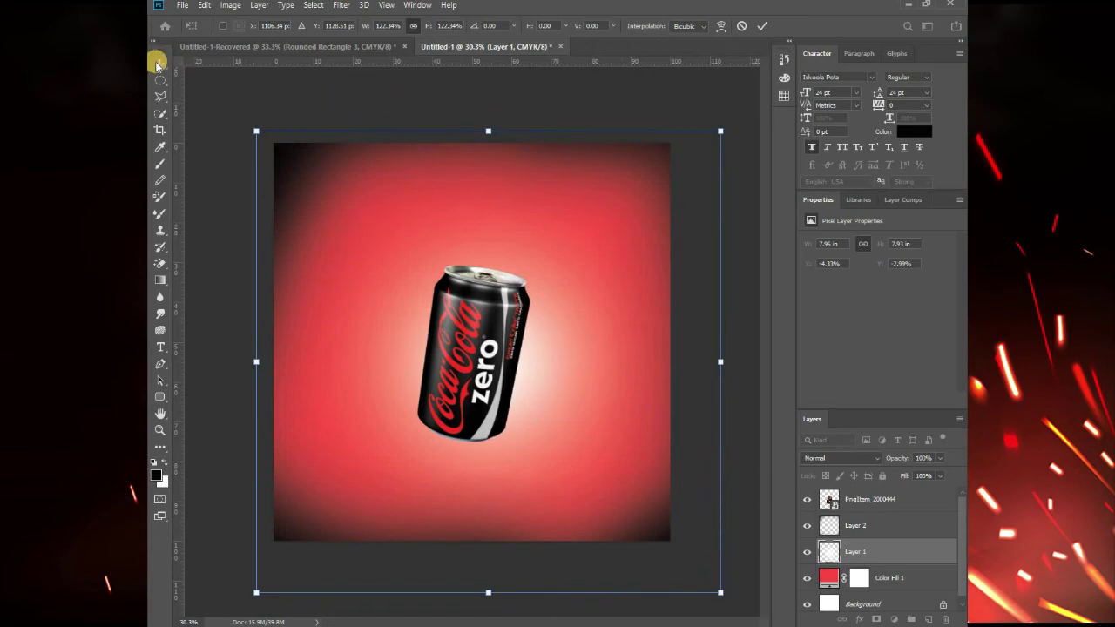
left_click(281, 89)
scroll(326, 303, "down", 1)
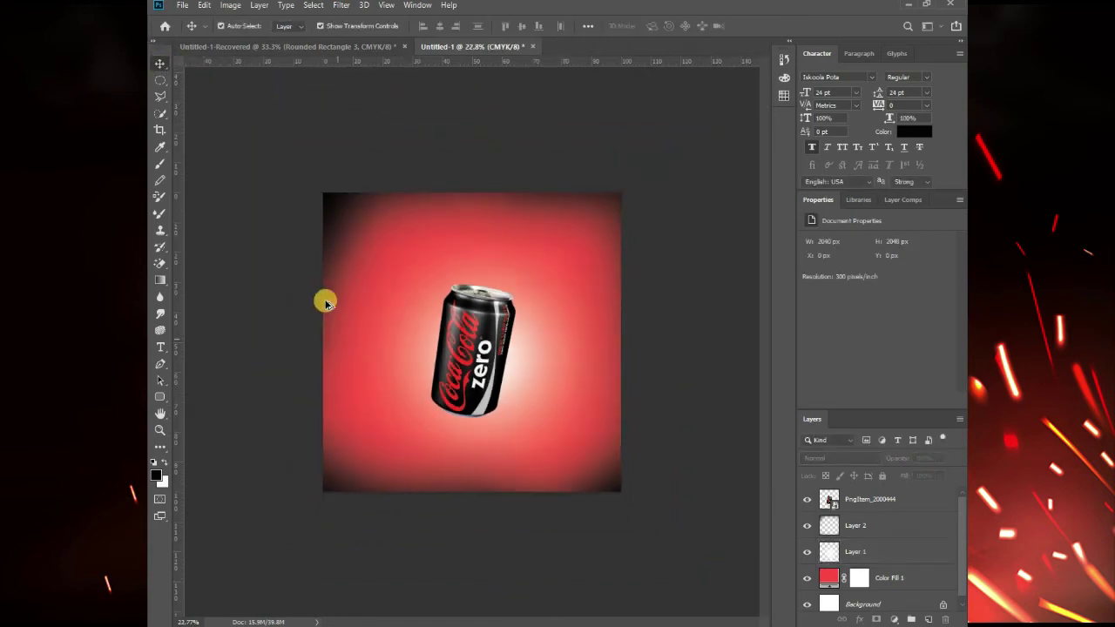
Place star.png on the poster and move its layer beneath the can.
left_click(515, 621)
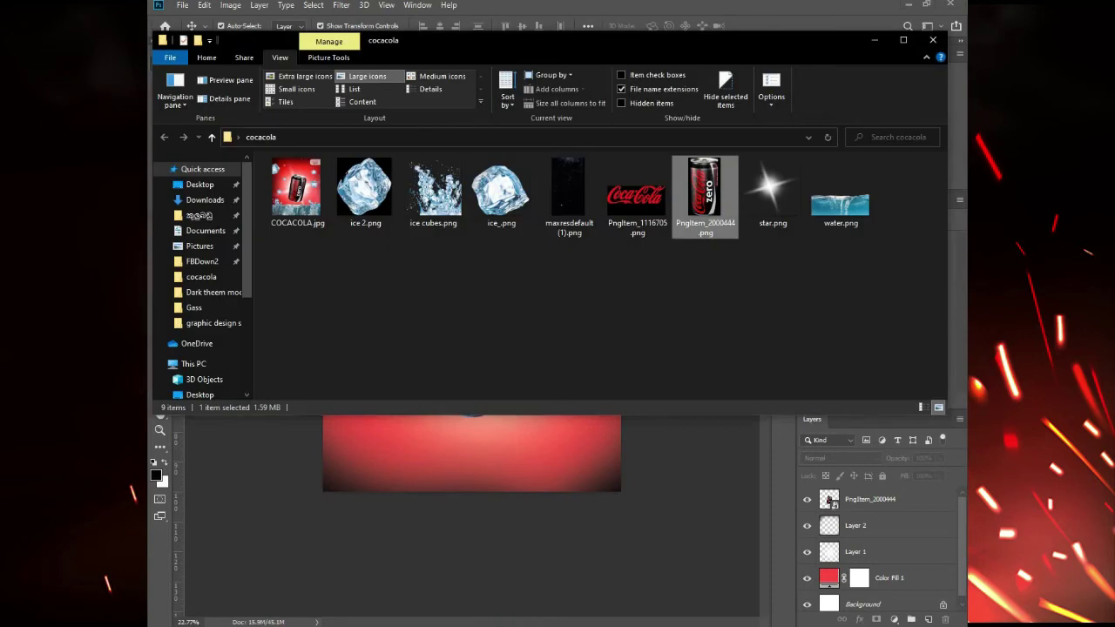
left_click_drag(772, 189, 525, 457)
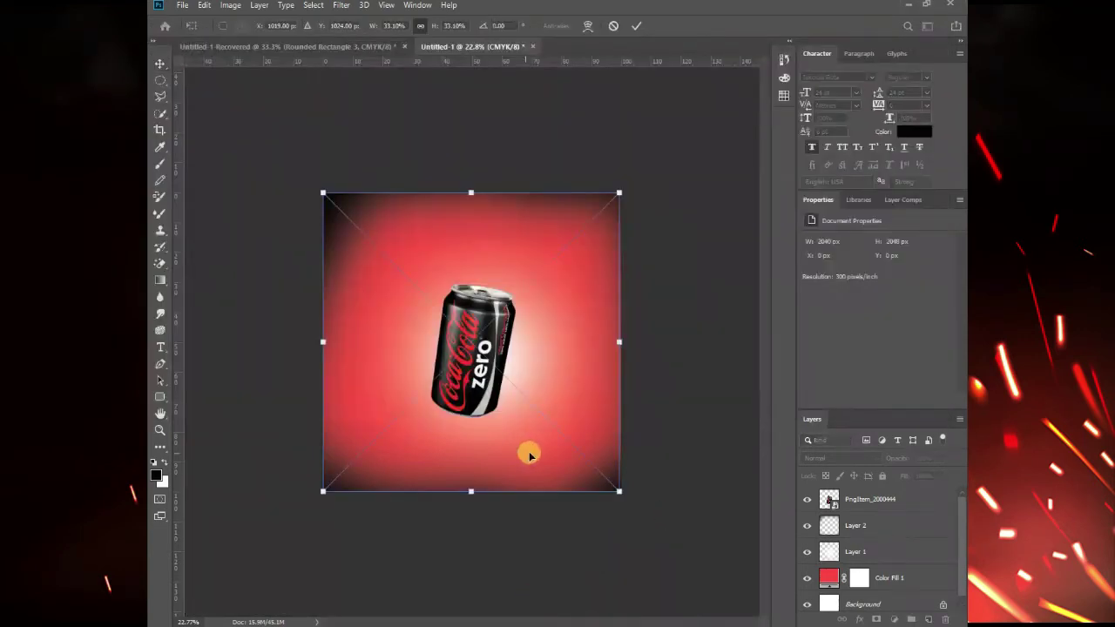
key("Return")
left_click_drag(871, 499, 872, 533)
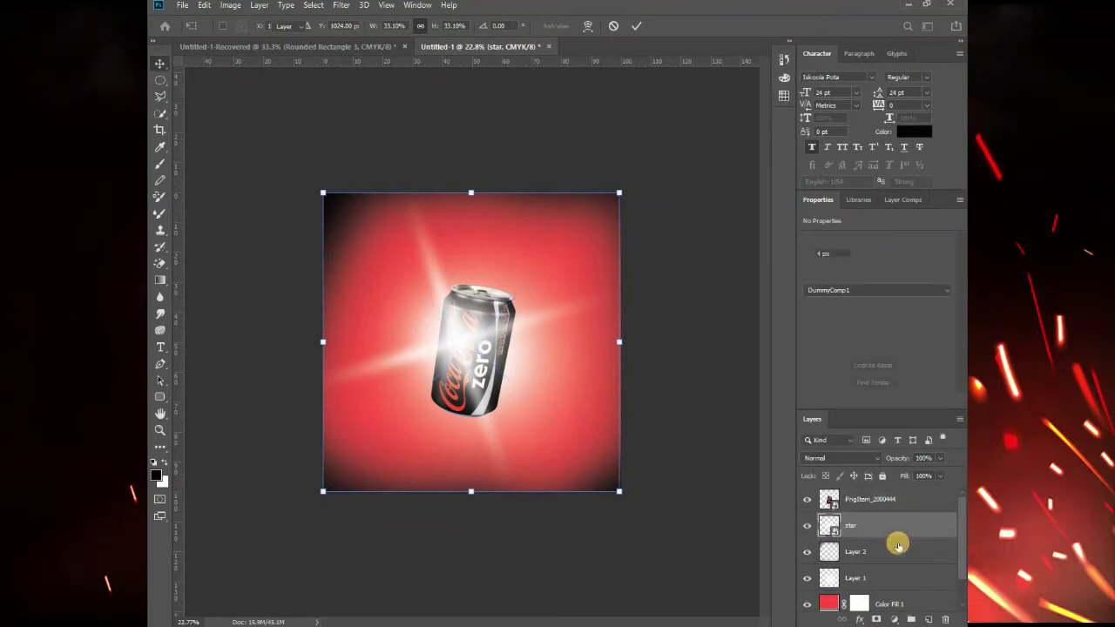
Scale the star down to about 28% and rotate it about -9°.
left_click_drag(402, 361, 415, 363)
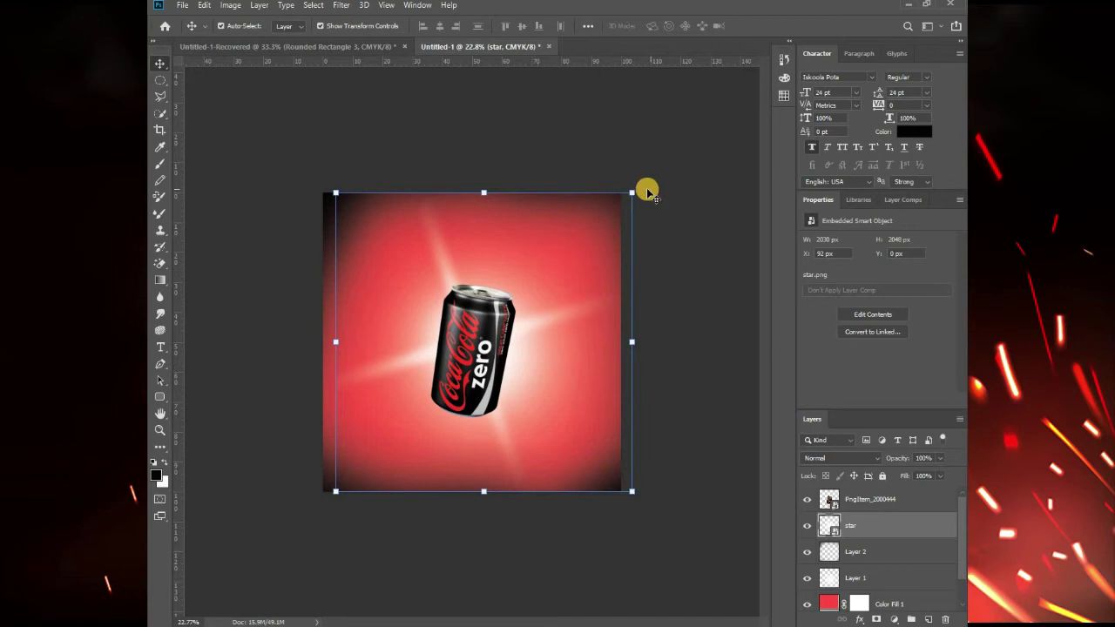
left_click_drag(607, 206, 580, 247)
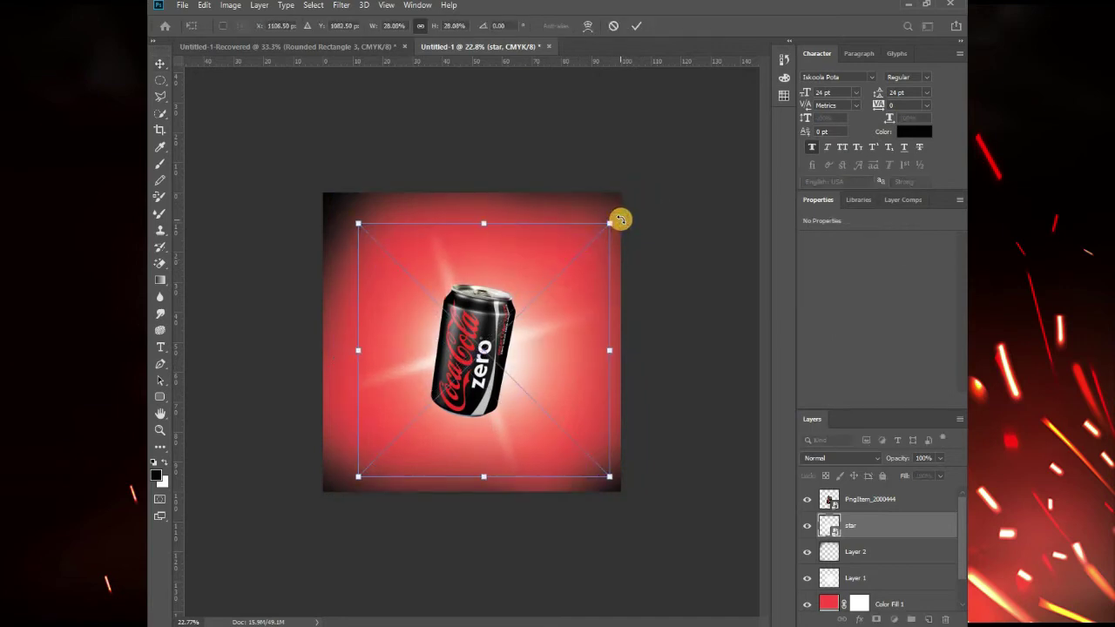
left_click_drag(612, 215, 590, 204)
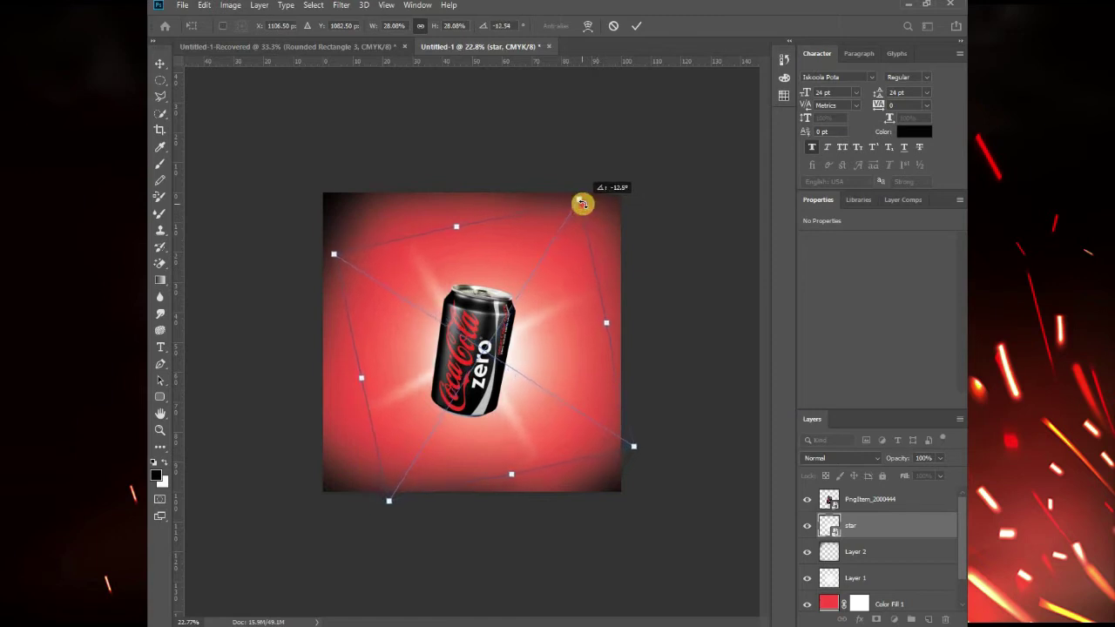
left_click_drag(591, 204, 589, 206)
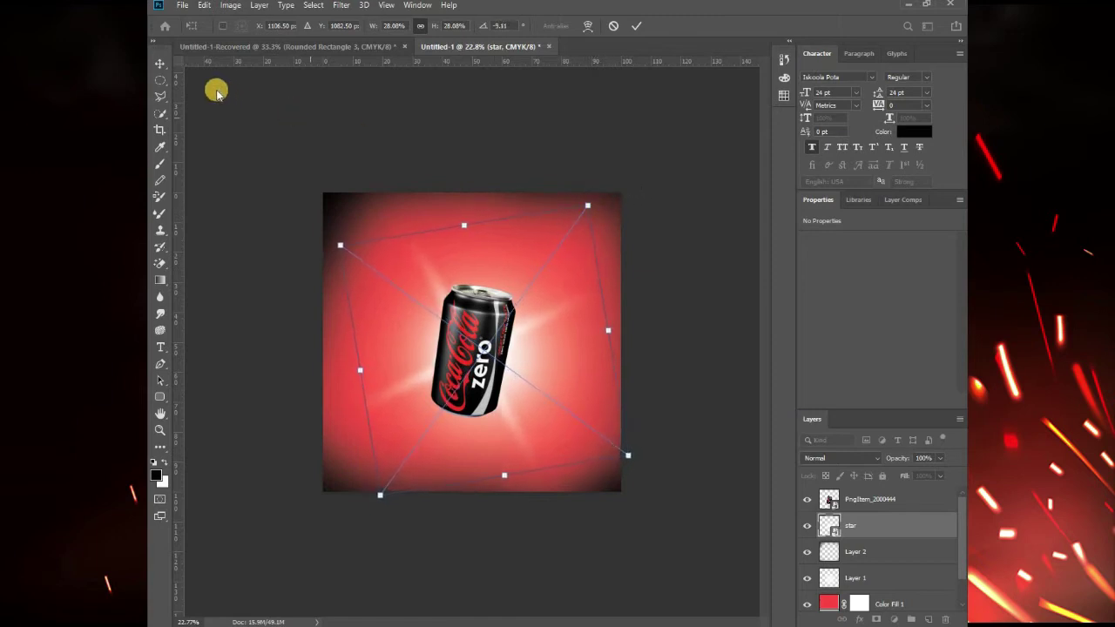
left_click(157, 63)
Reposition the star glow behind the can and deselect all layers.
left_click(261, 87)
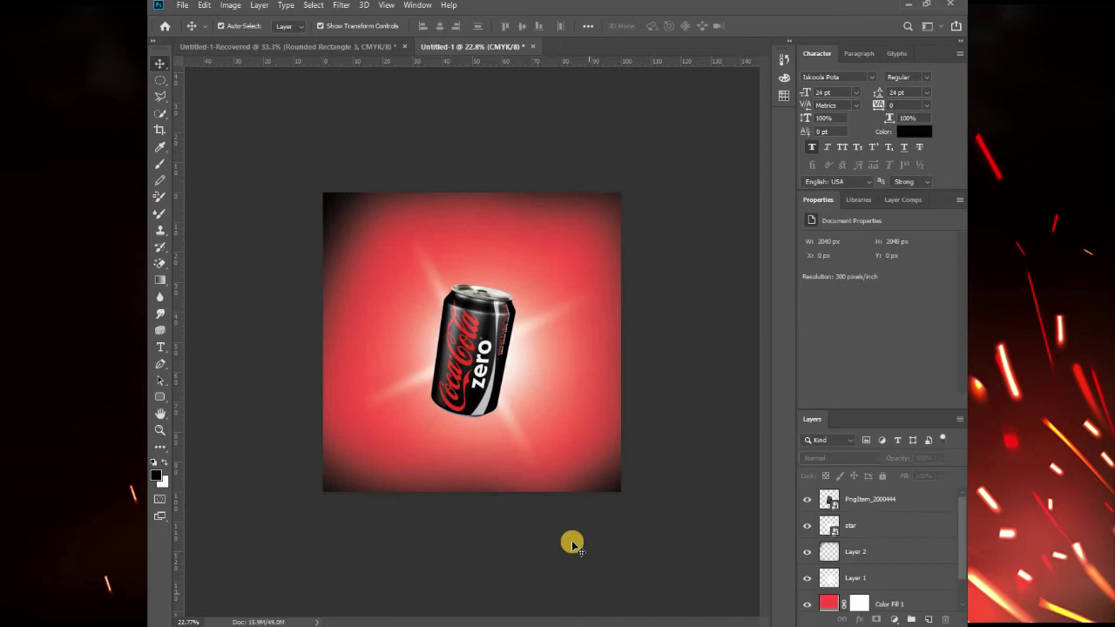
scroll(572, 540, "down", 2)
scroll(414, 505, "up", 3)
left_click(475, 332)
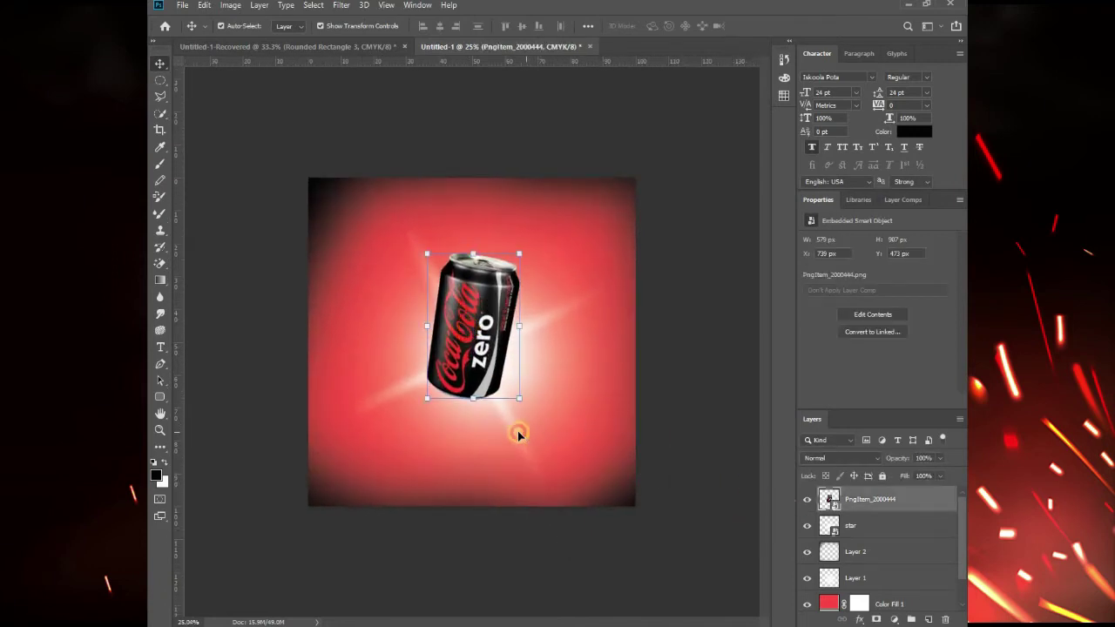
left_click_drag(518, 434, 420, 365)
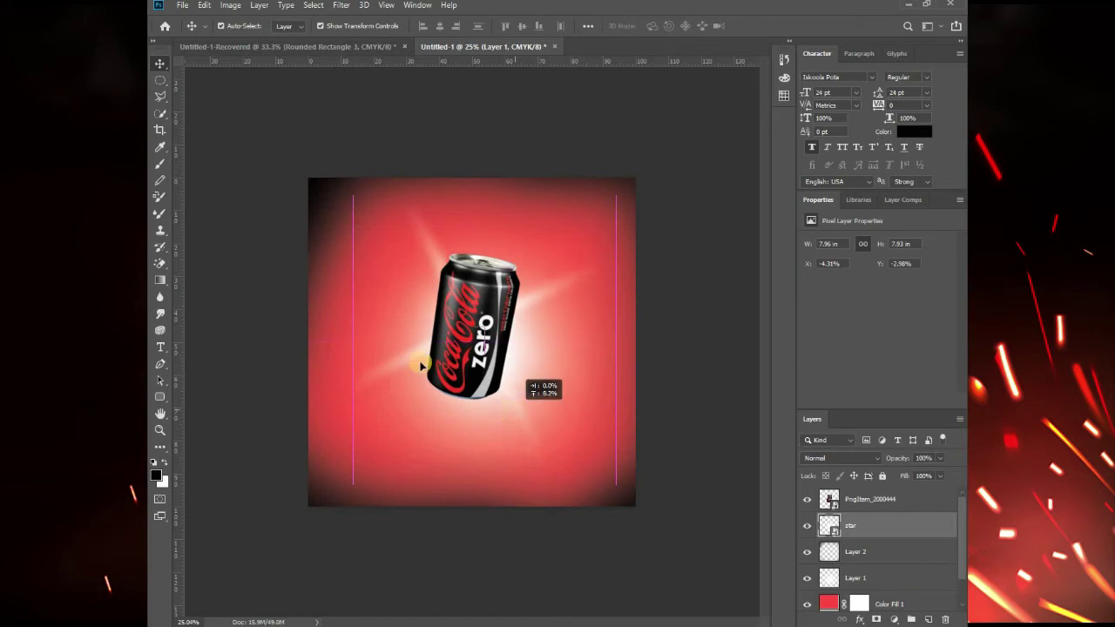
left_click(324, 149)
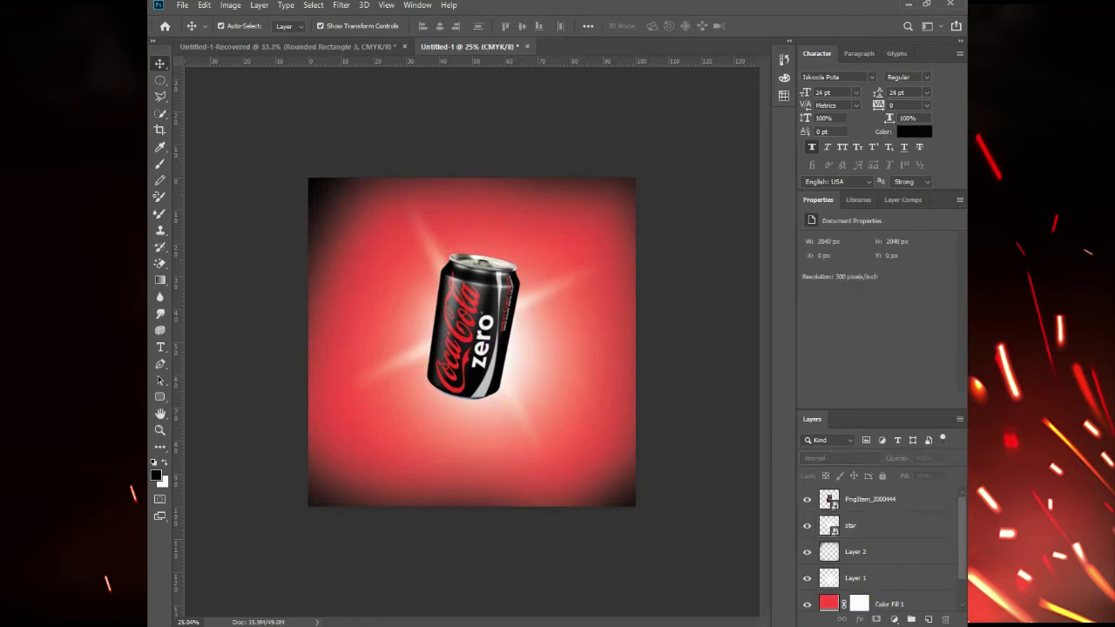
Place water.png along the bottom edge of the poster, in front of the can.
key("alt+Tab")
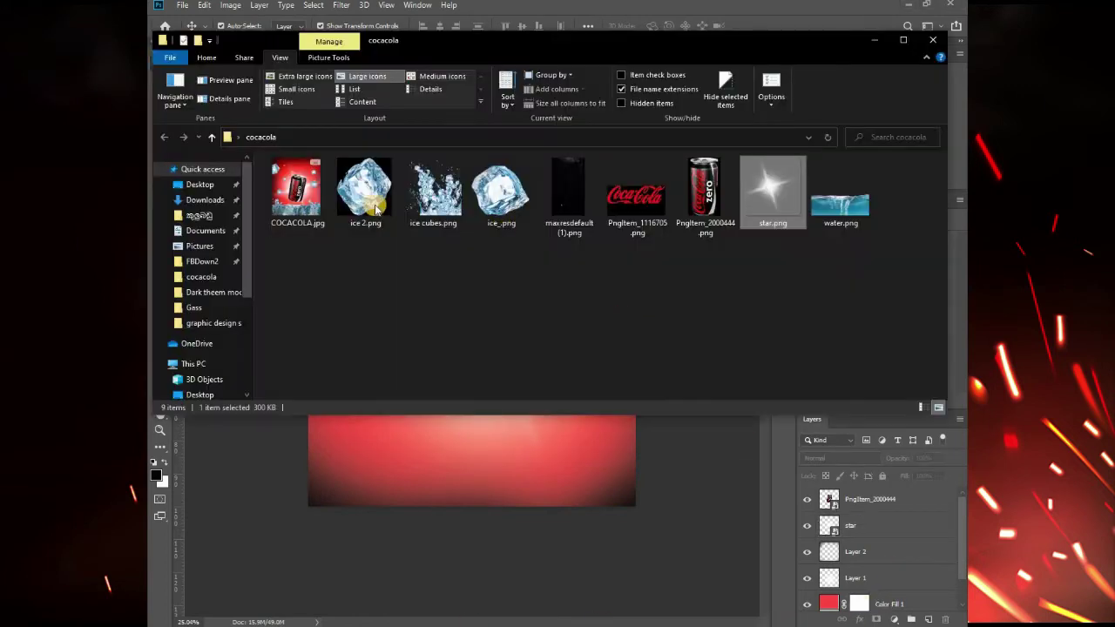
mouse_move(840, 196)
left_mouse_down()
mouse_move(595, 425)
mouse_move(535, 457)
left_mouse_up()
left_click_drag(554, 383, 555, 523)
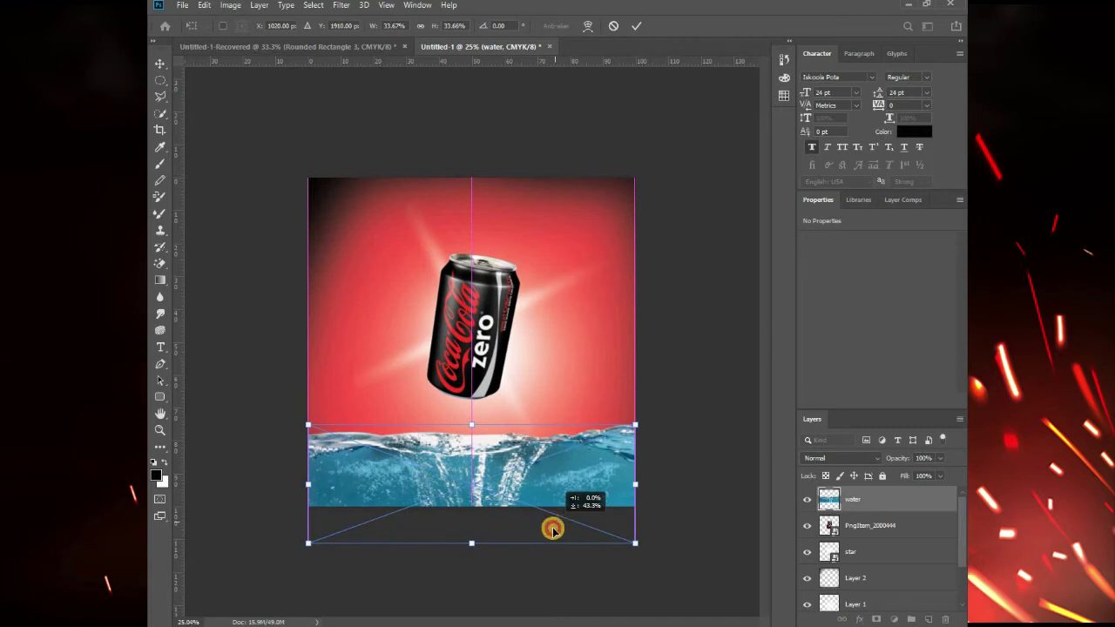
left_click_drag(552, 530, 552, 544)
key("Return")
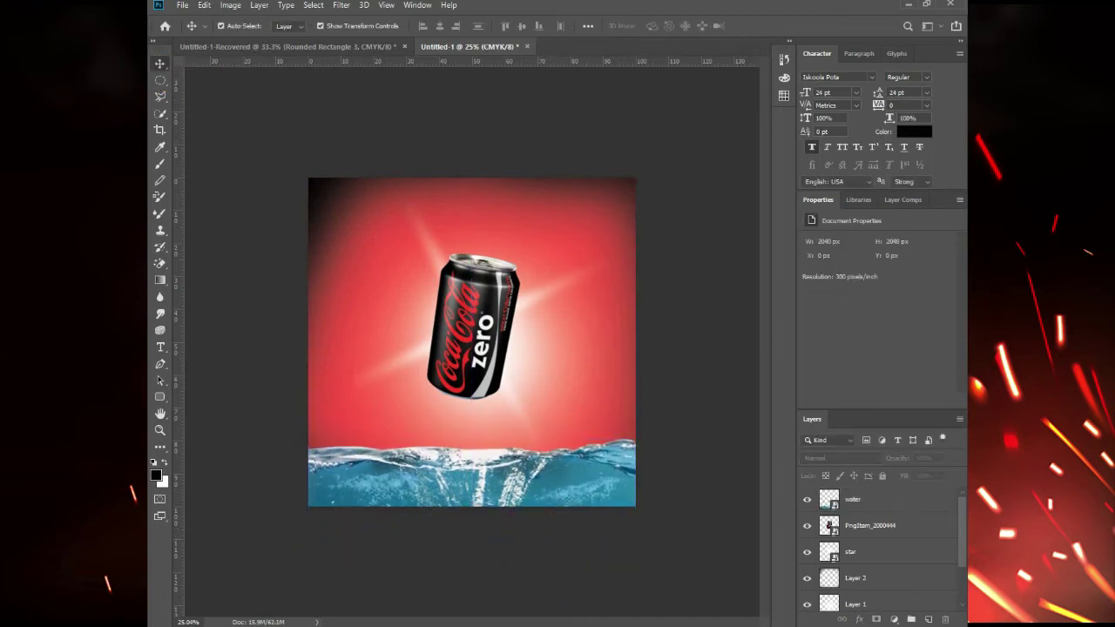
key("alt+Tab")
Place ice cubes.png scaled down over the water at the lower left.
mouse_move(436, 192)
left_mouse_down()
mouse_move(344, 490)
mouse_move(323, 493)
left_mouse_up()
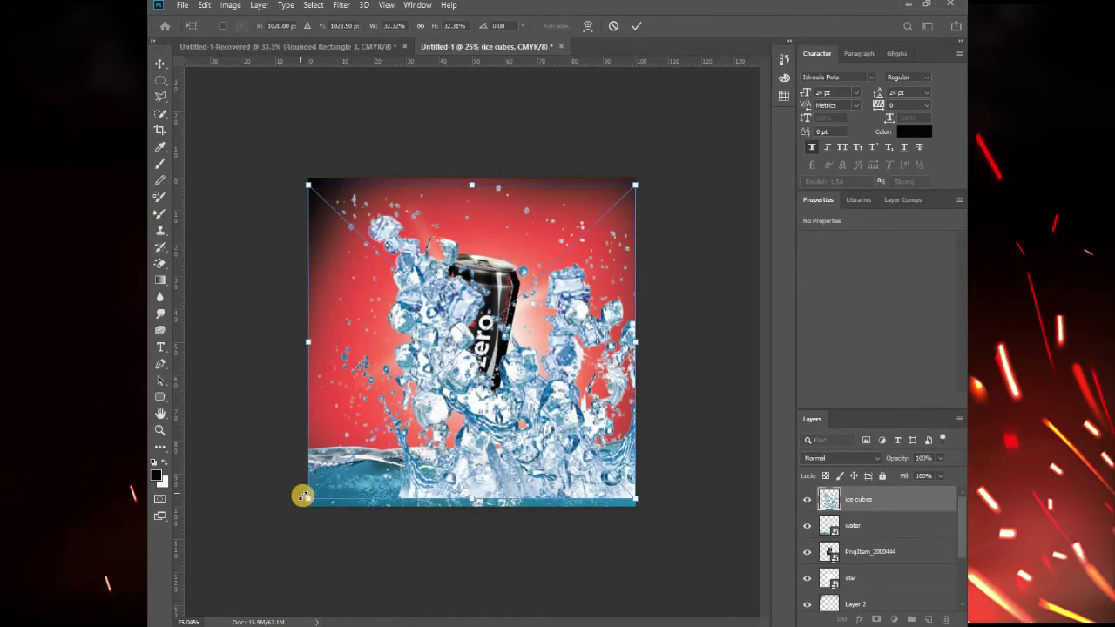
left_click_drag(337, 443, 610, 359)
mouse_move(398, 497)
left_mouse_down()
mouse_move(375, 528)
mouse_move(366, 491)
left_mouse_up()
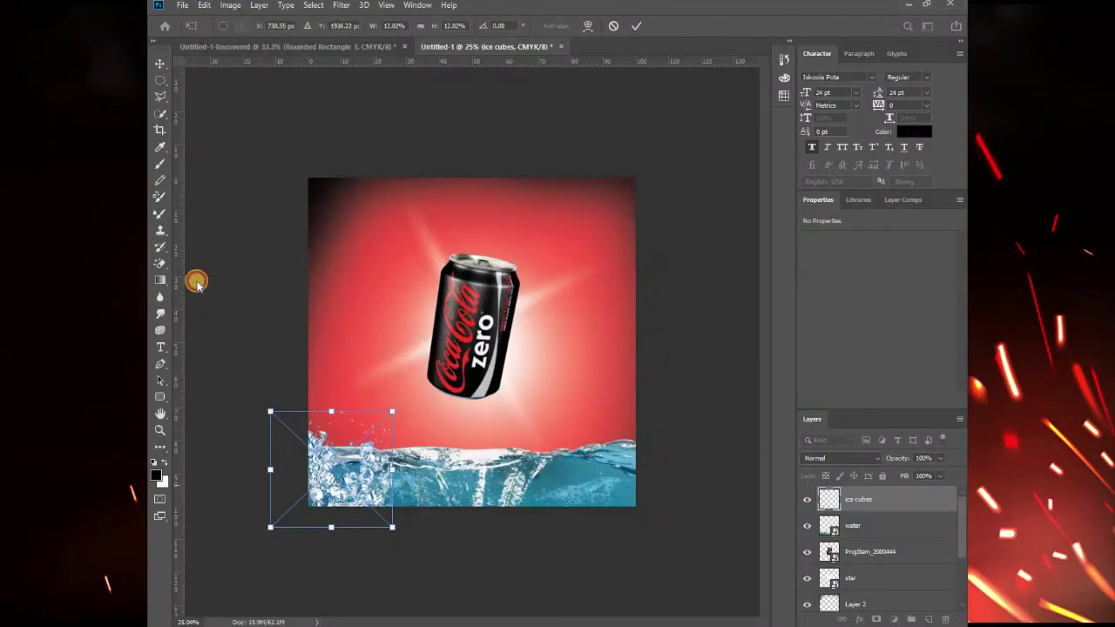
key("Return")
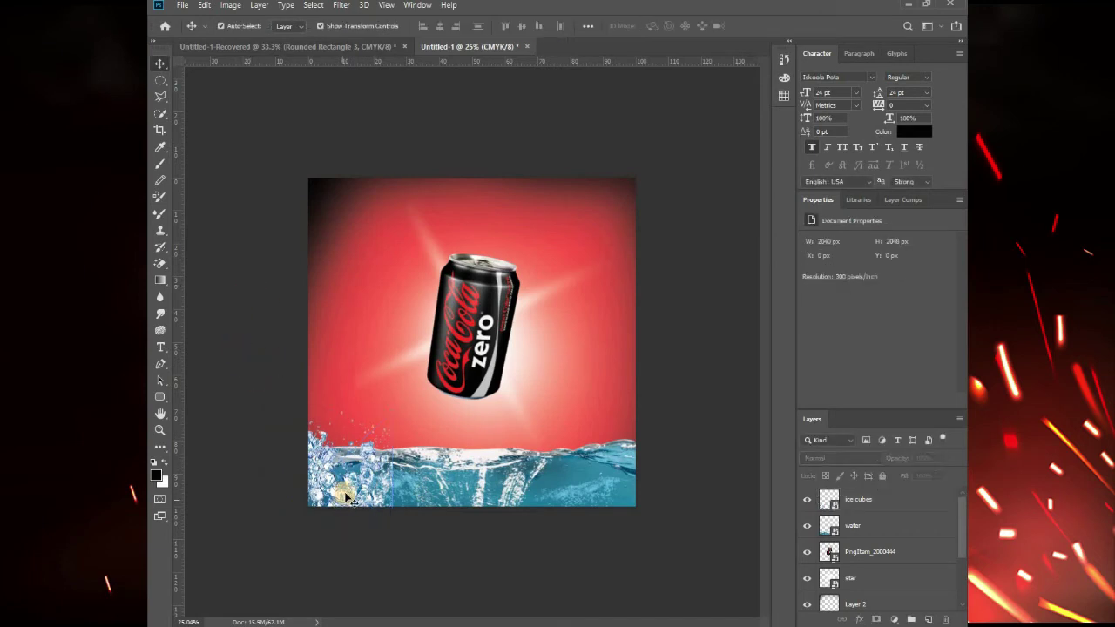
Duplicate the ice cubes to the right edge as 'ice cubes copy'.
mouse_move(400, 493)
left_mouse_down()
mouse_move(624, 496)
mouse_move(610, 494)
left_mouse_up()
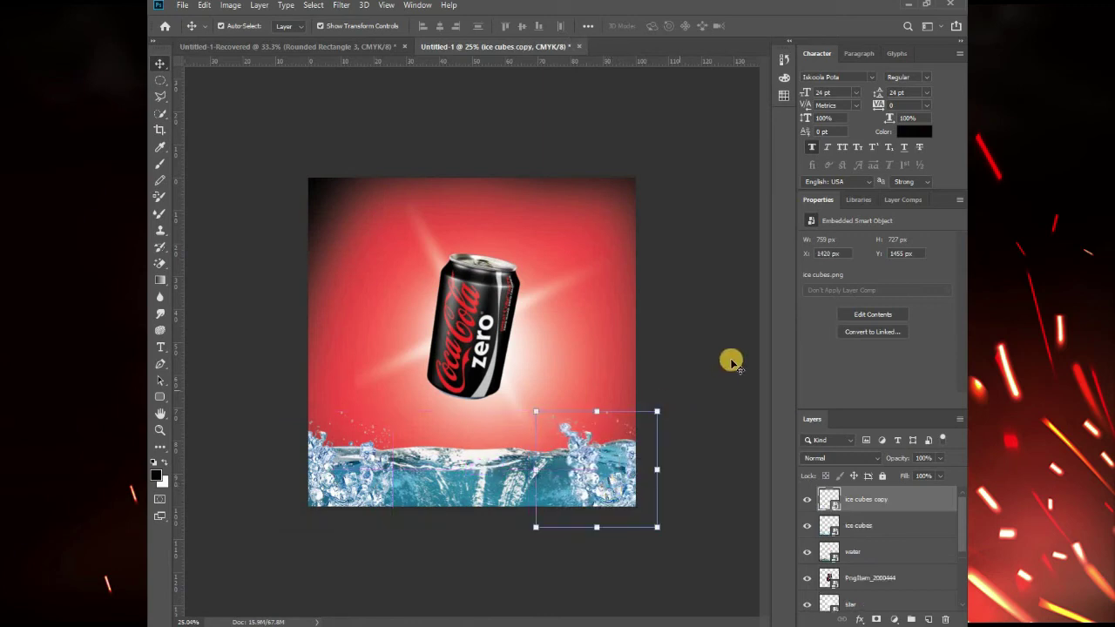
left_click(729, 360)
left_click(462, 303)
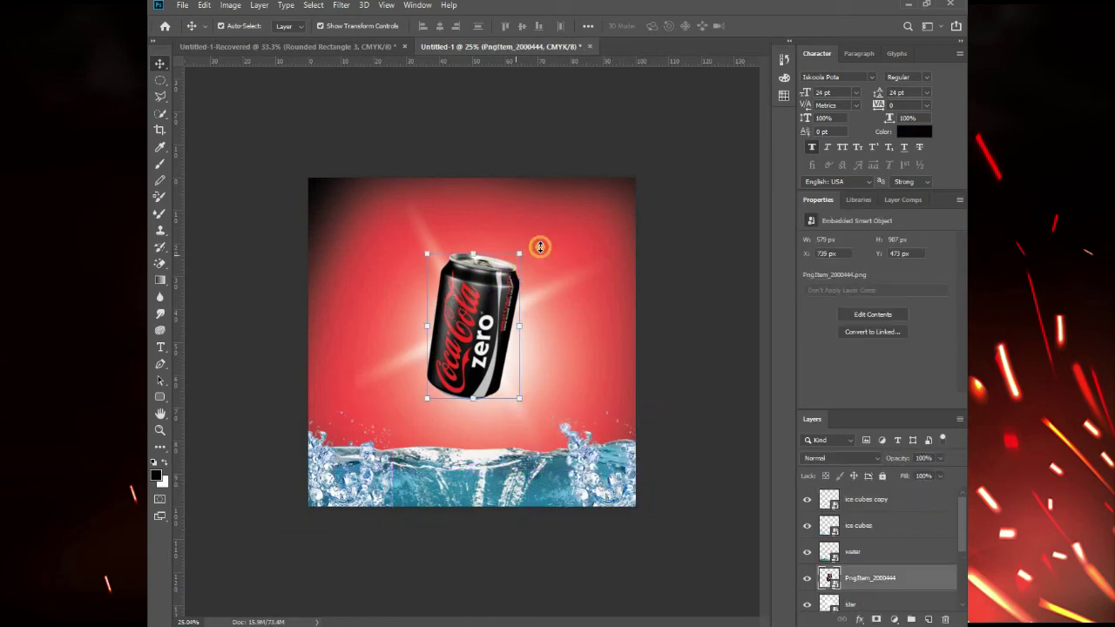
Try re-tilting the can about 9°, cancel it, then bring up the cocacola image folder.
left_click_drag(540, 248, 548, 237)
left_click_drag(479, 305, 484, 321)
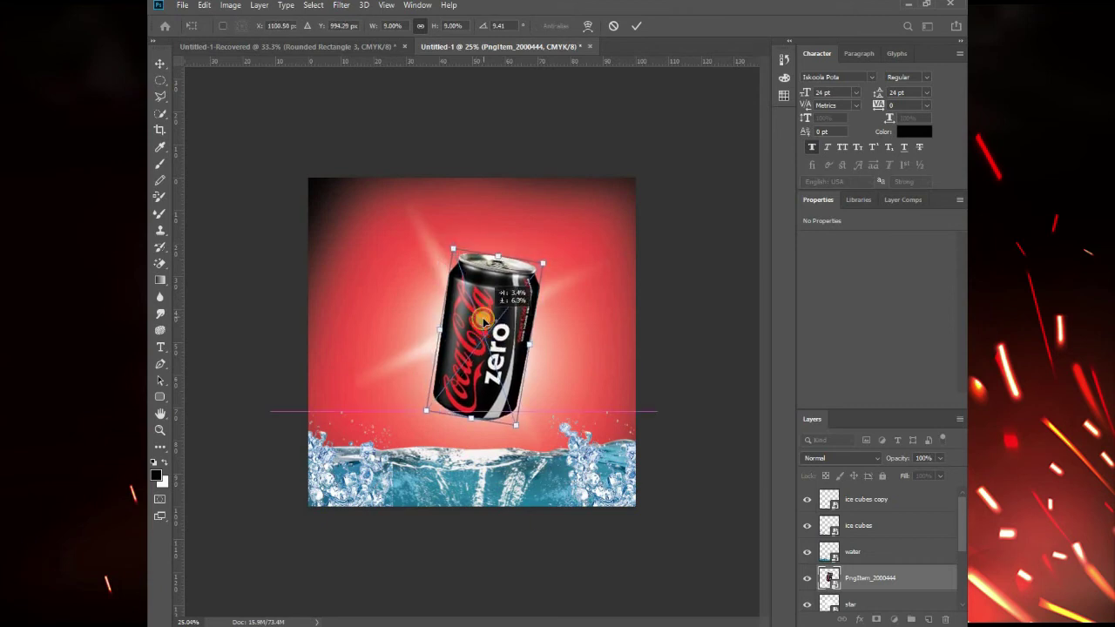
key("Escape")
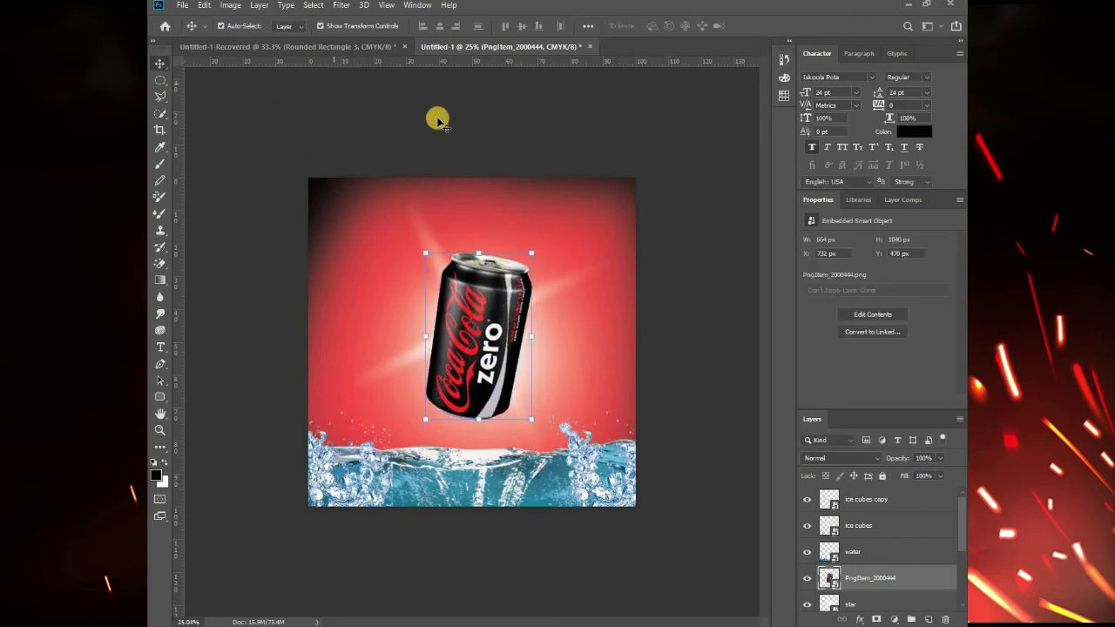
left_click(281, 107)
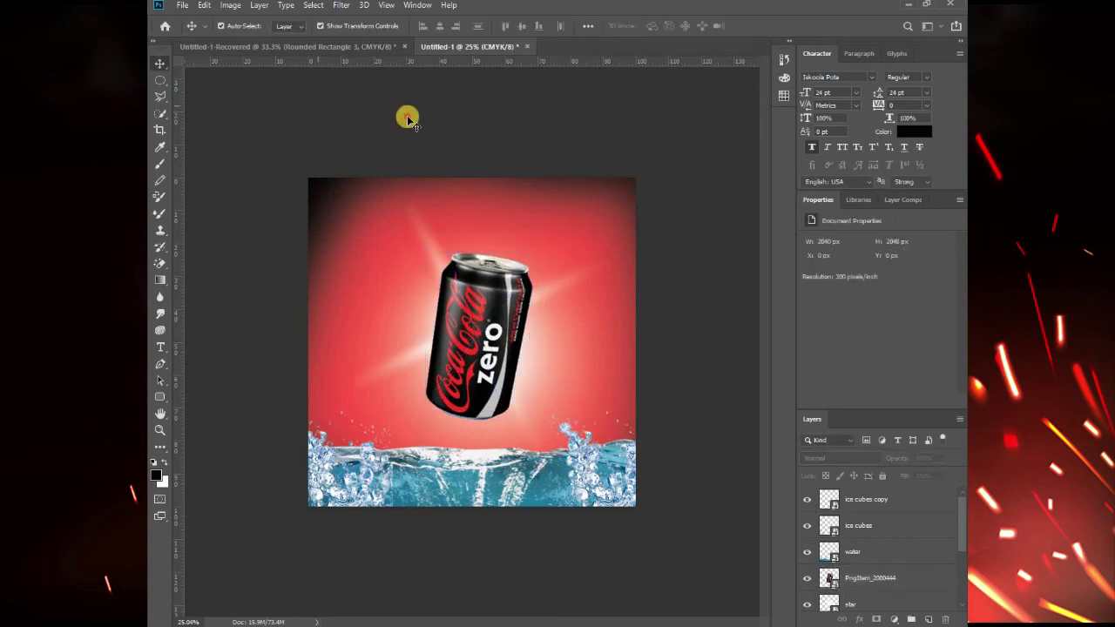
left_click(493, 298)
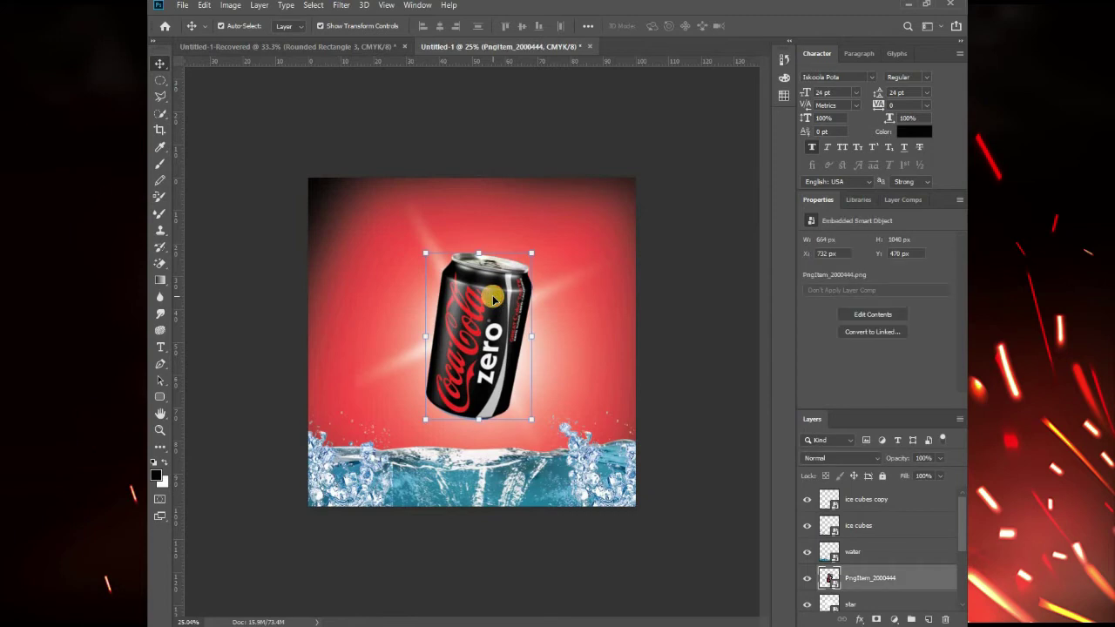
left_click(678, 270)
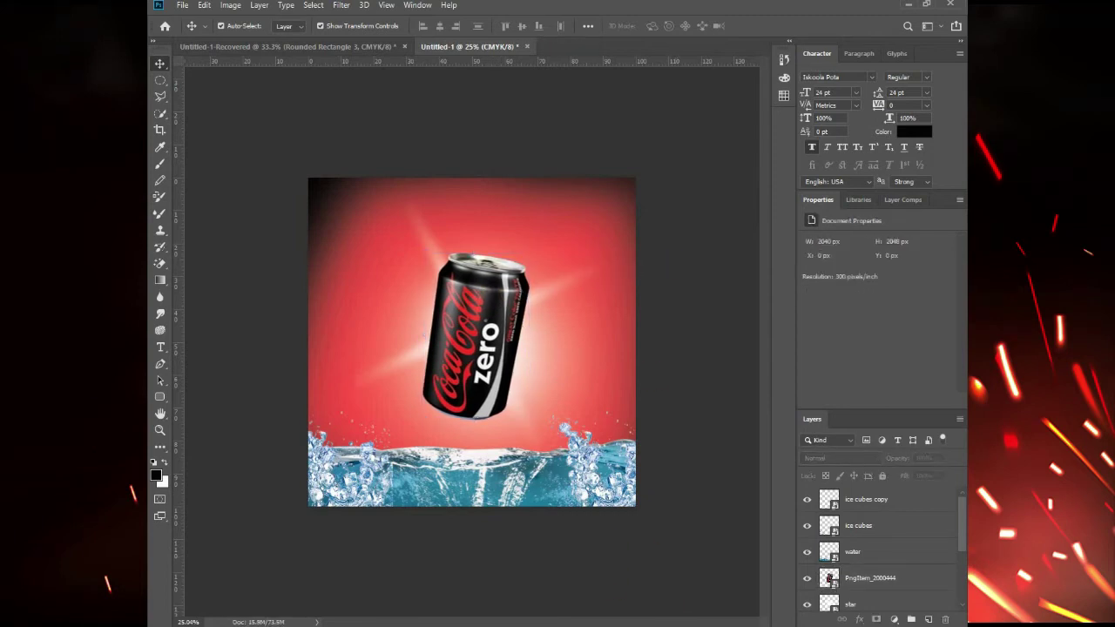
key("alt+Tab")
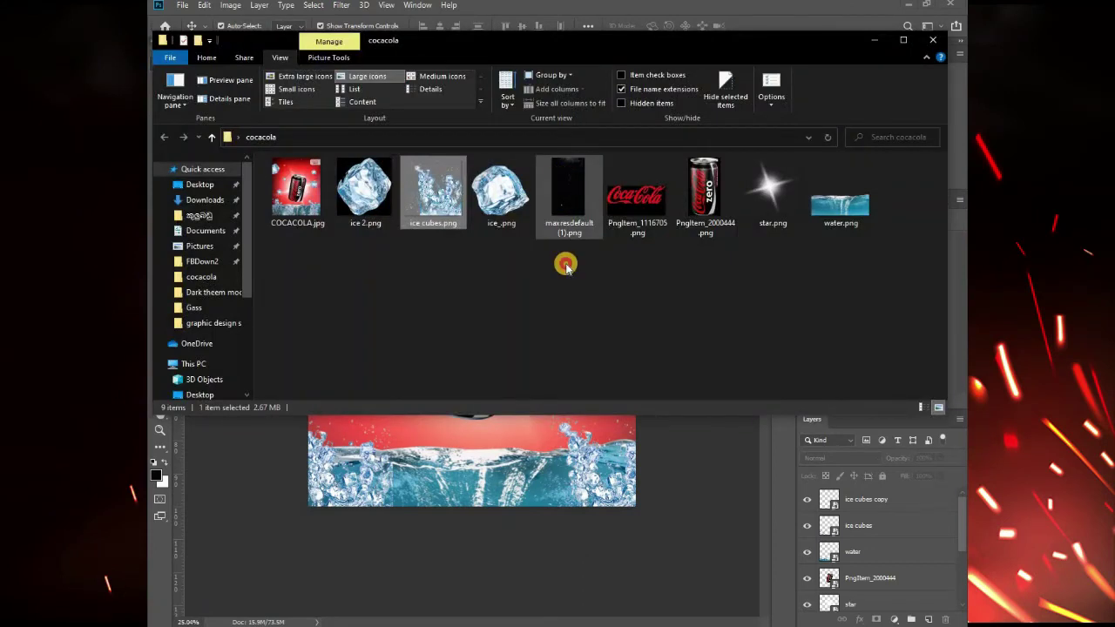
Drop maxresdefault (1) onto the canvas, enlarging and shifting it until it fills the poster.
left_click_drag(565, 266, 537, 320)
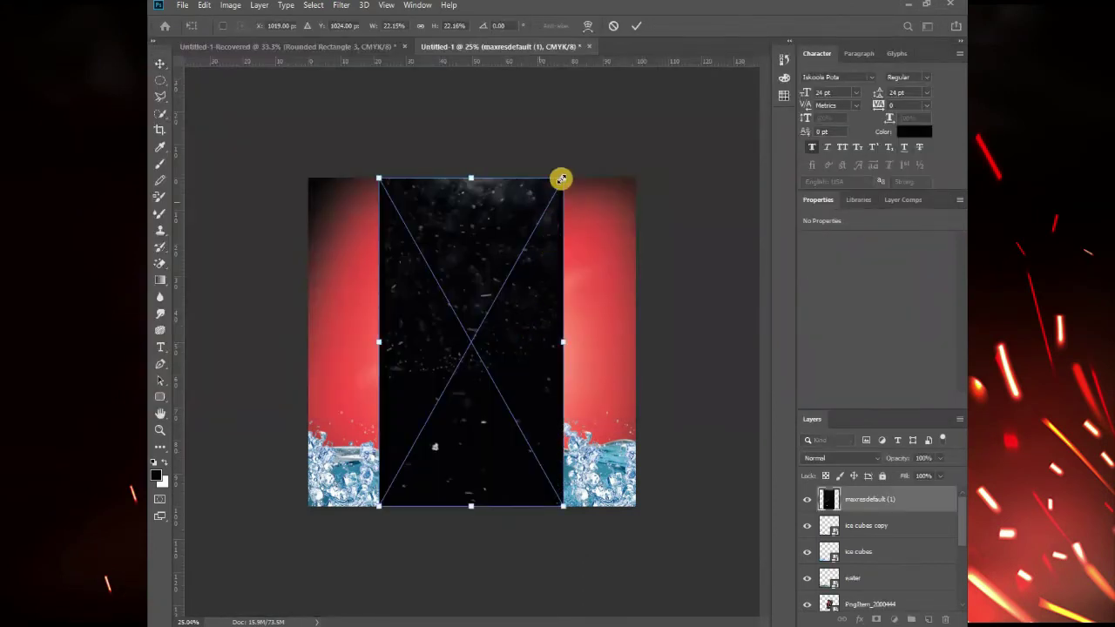
left_click_drag(639, 139, 615, 113)
key("ctrl+minus")
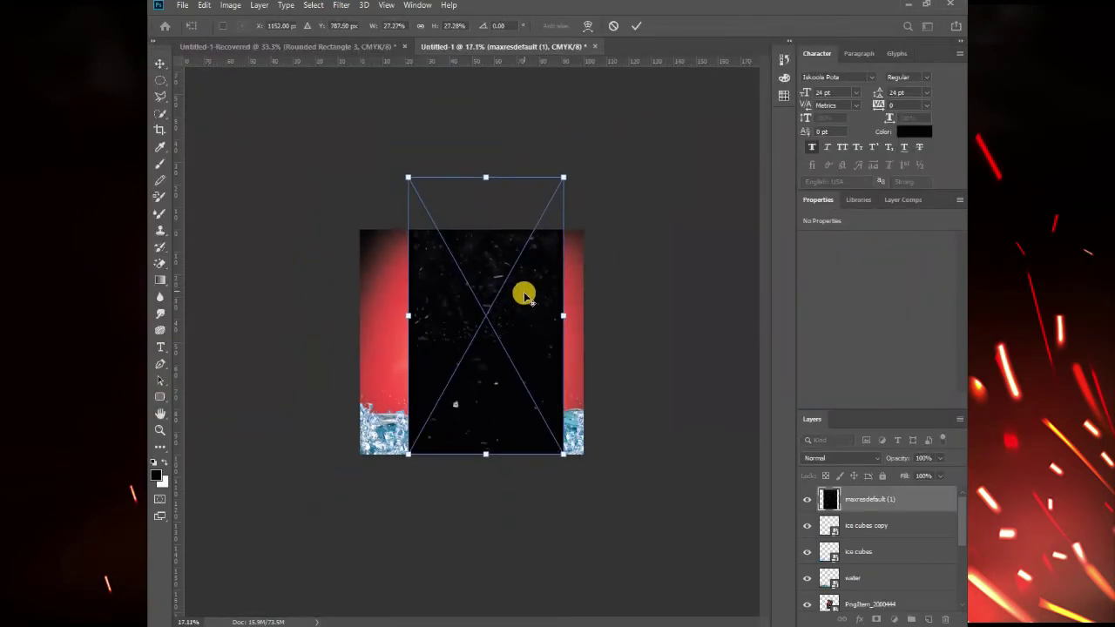
left_click_drag(521, 311, 468, 320)
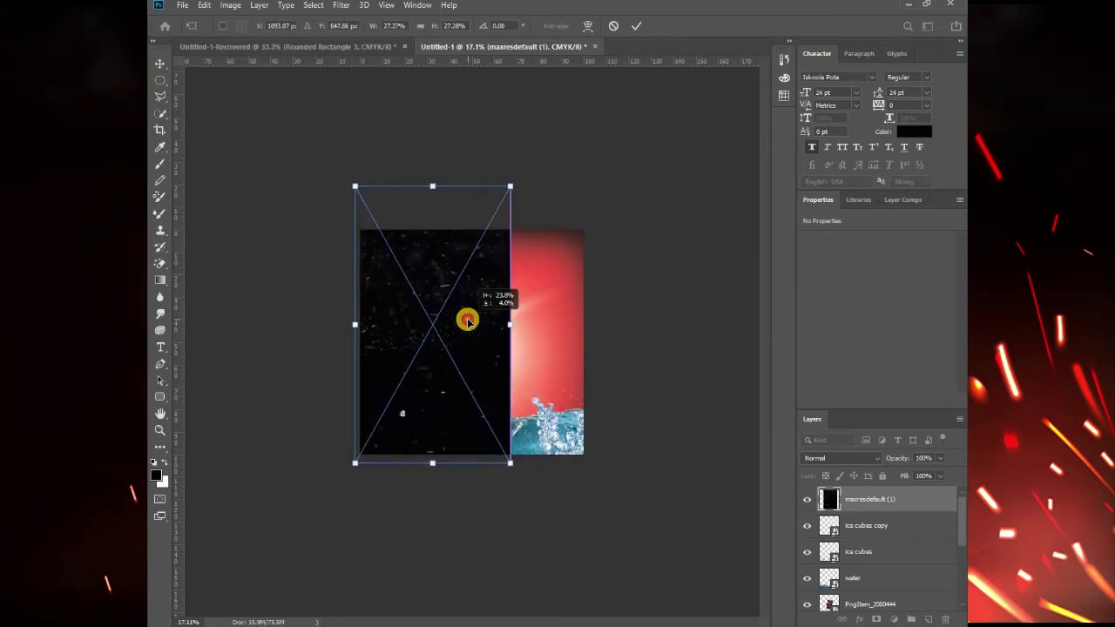
left_click_drag(509, 189, 515, 200)
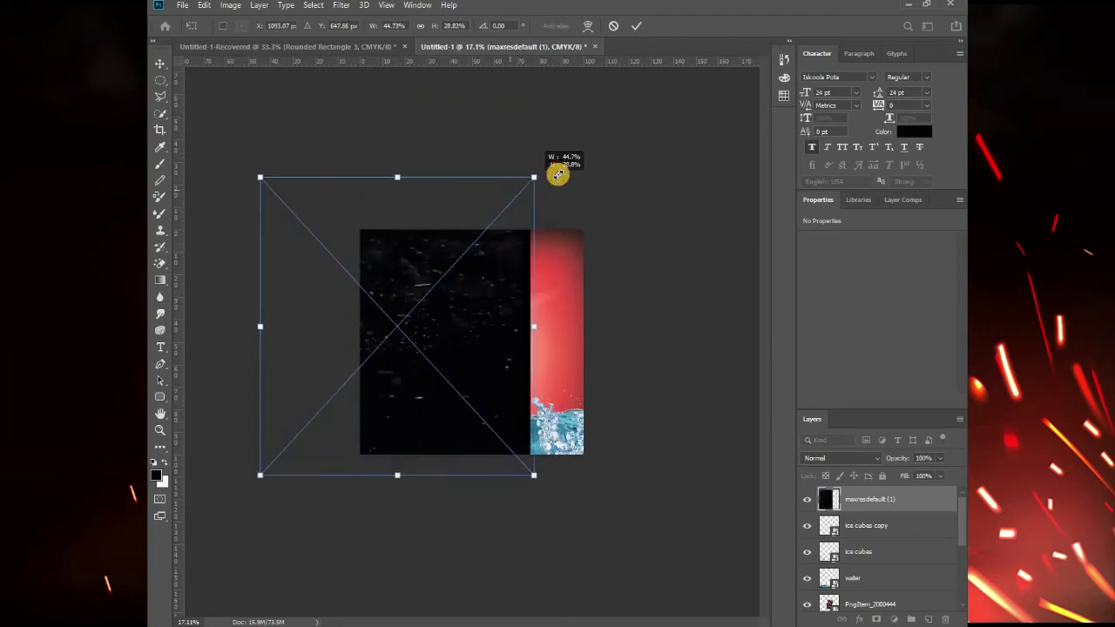
left_click_drag(513, 301, 545, 310)
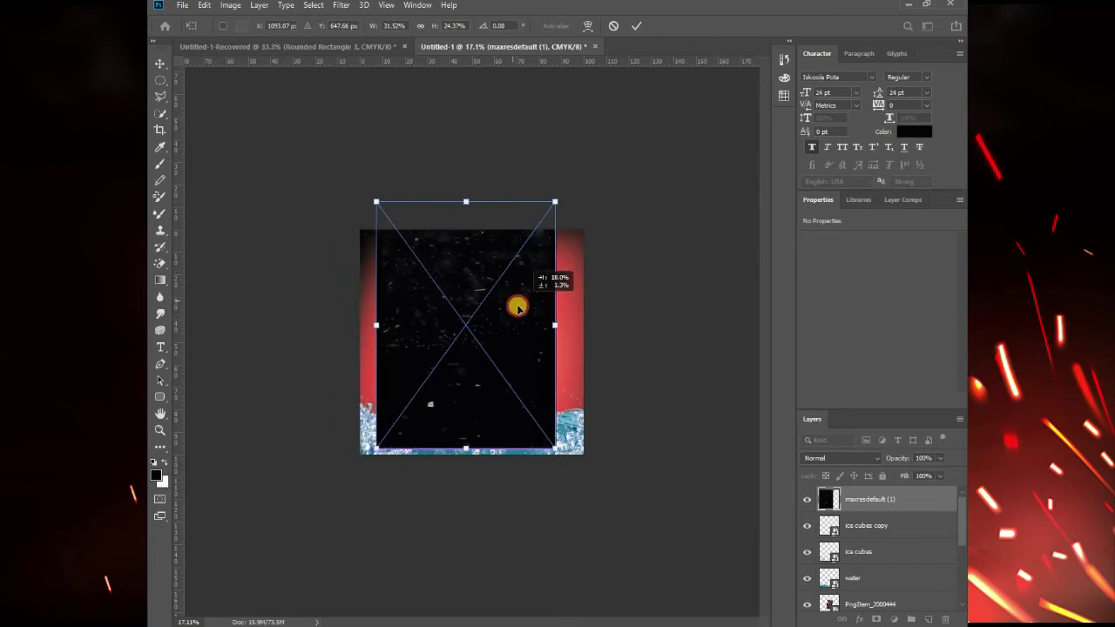
left_click_drag(566, 193, 583, 161)
left_click_drag(560, 251, 557, 248)
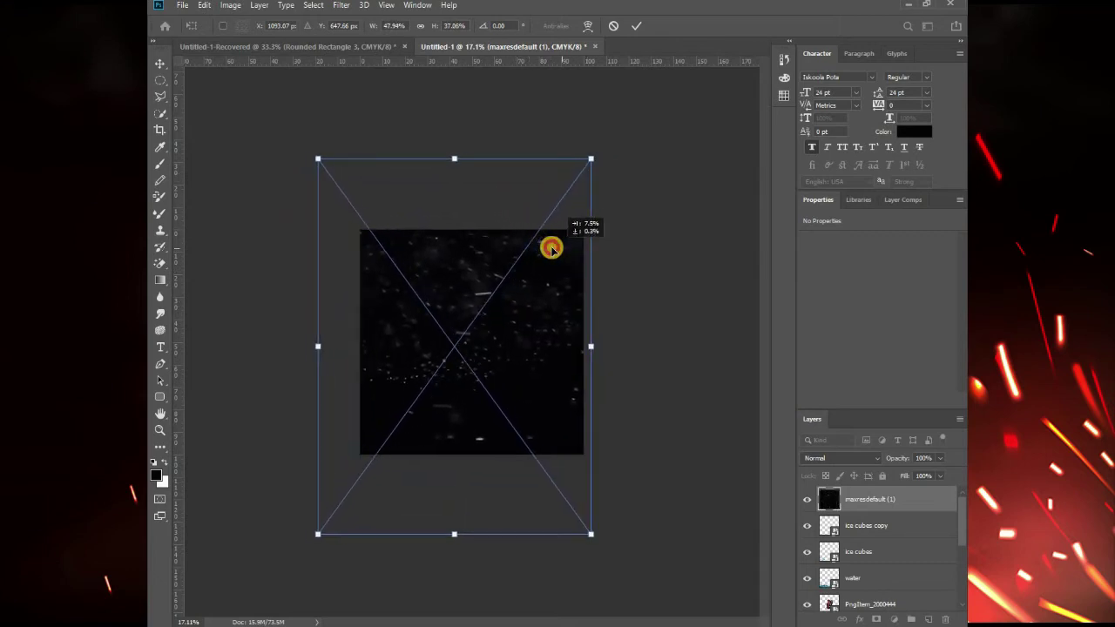
key("Return")
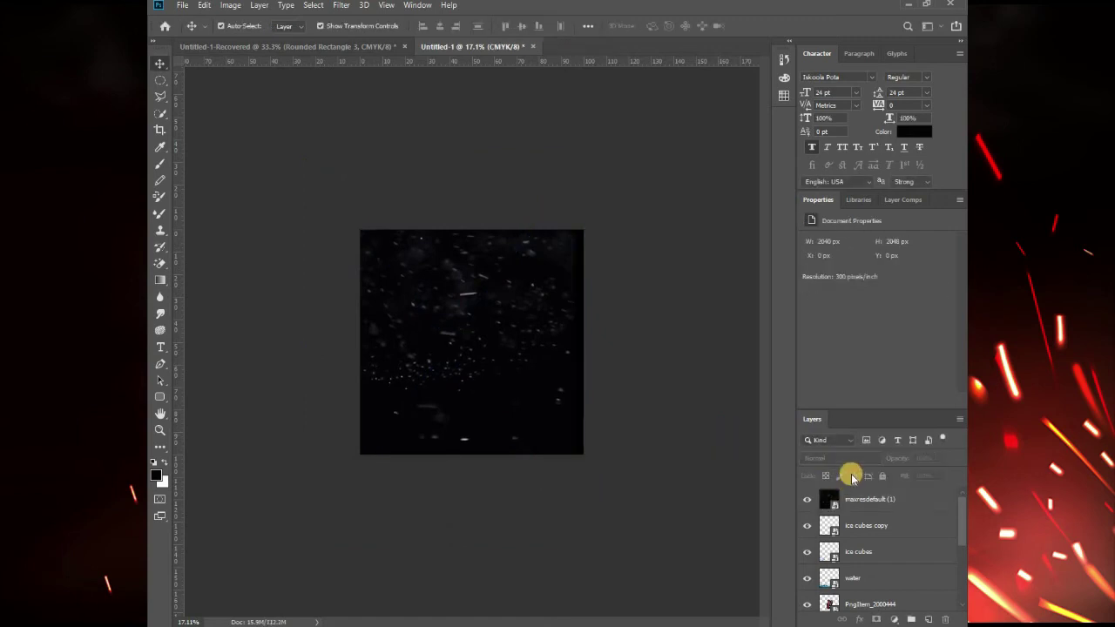
Set the maxresdefault (1) particle layer's blend mode to Color Dodge.
left_click(843, 505)
left_click(871, 458)
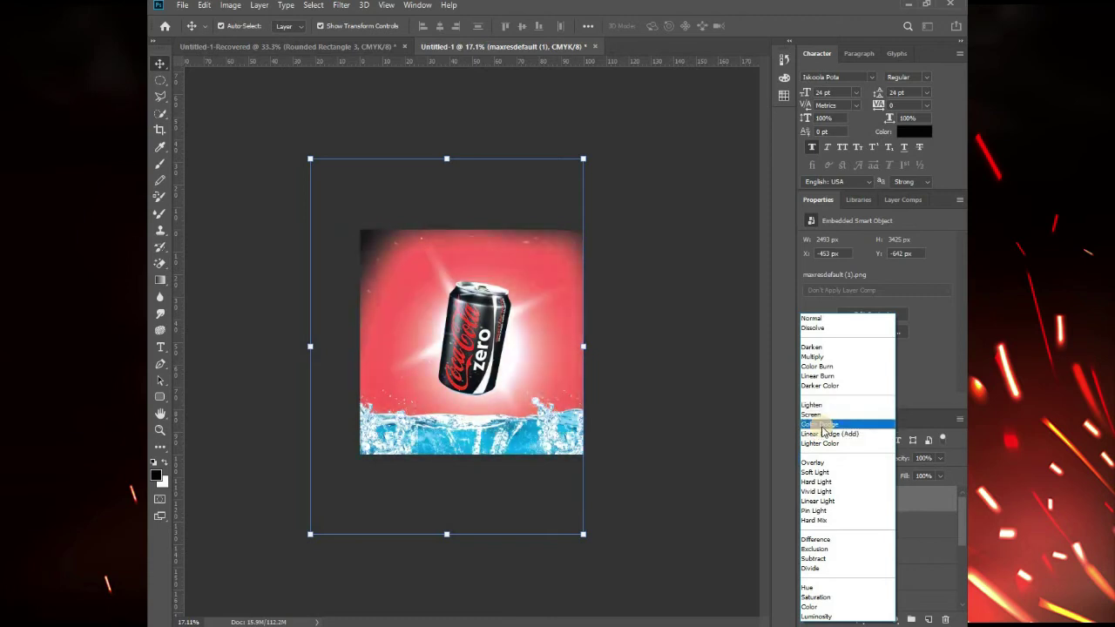
left_click(822, 426)
left_click(292, 89)
Switch back to the cocacola image folder in Explorer.
scroll(478, 319, "up", 1)
scroll(523, 462, "up", 1)
scroll(523, 471, "down", 1)
scroll(522, 475, "down", 1)
scroll(527, 514, "down", 1)
scroll(527, 512, "up", 1)
scroll(526, 510, "up", 1)
scroll(609, 523, "down", 1)
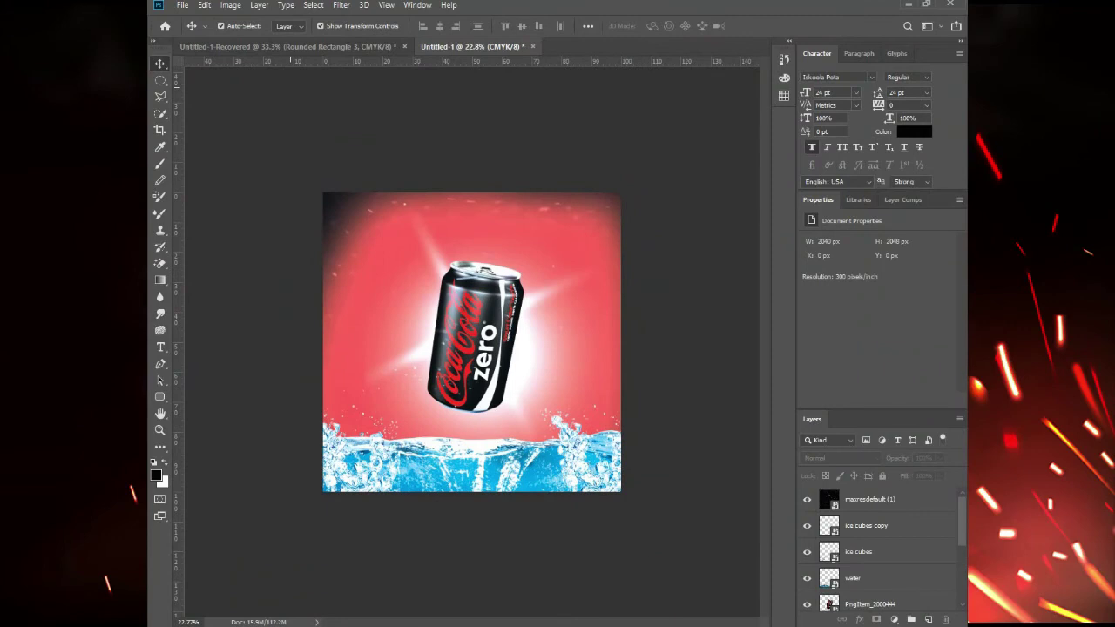
key("alt+Tab")
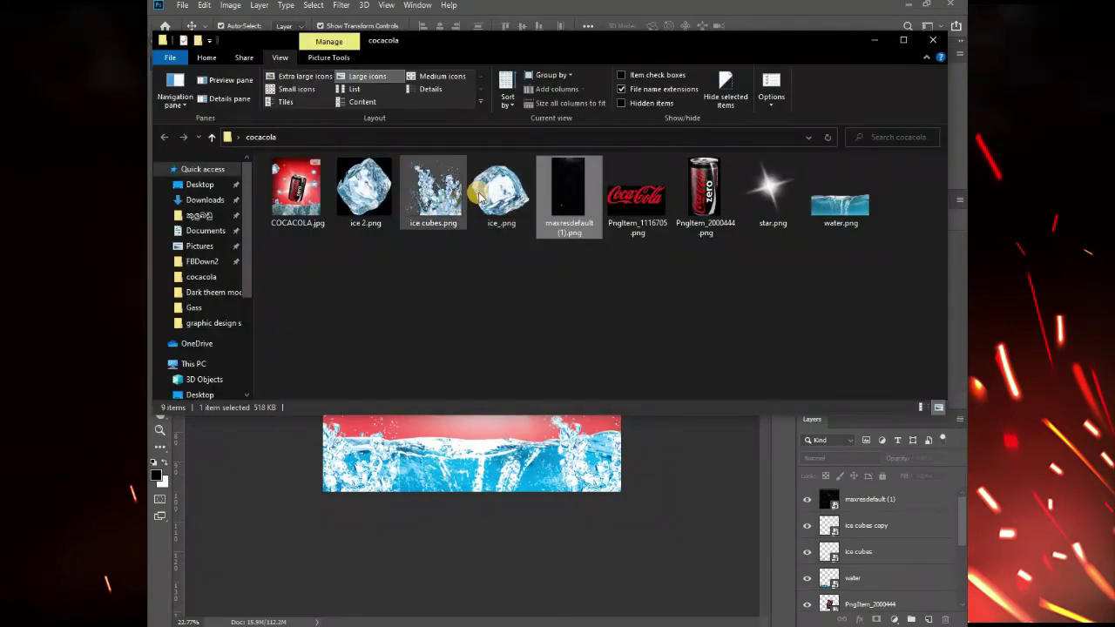
Place ice_.png as a small ice cube, scaled to about 43%, at the poster's top-left.
left_click_drag(510, 225, 509, 463)
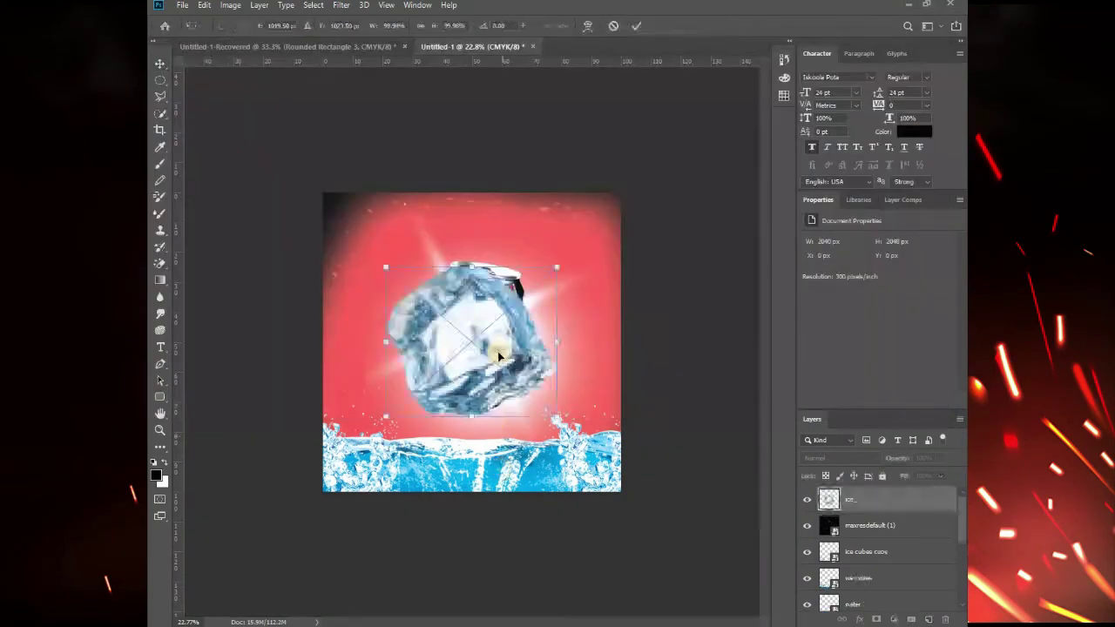
left_click_drag(555, 415, 461, 333)
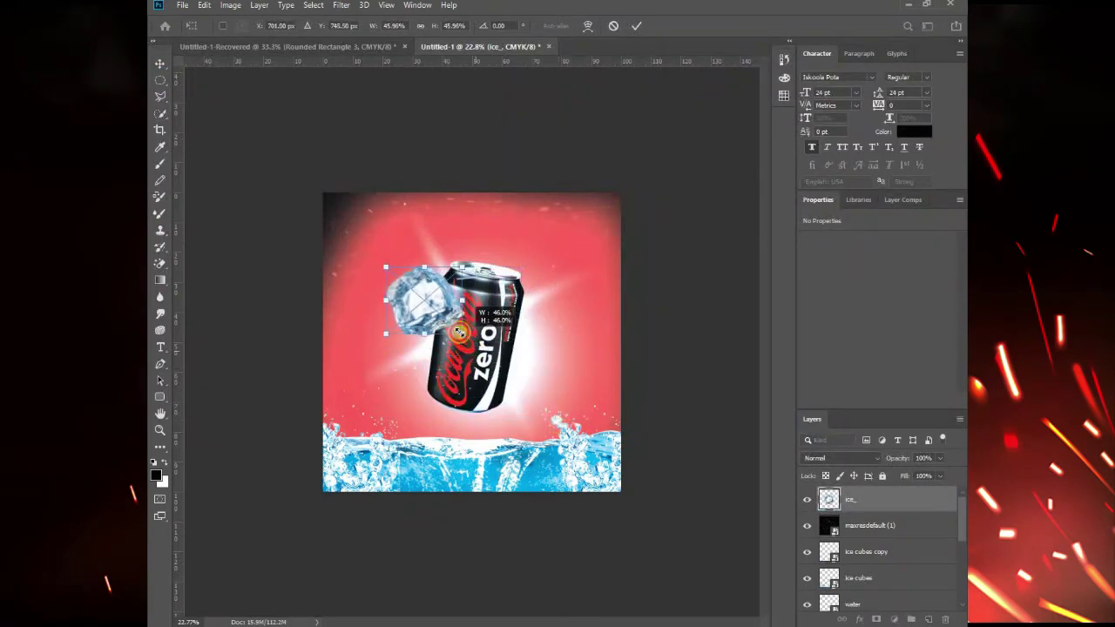
left_click_drag(407, 301, 336, 263)
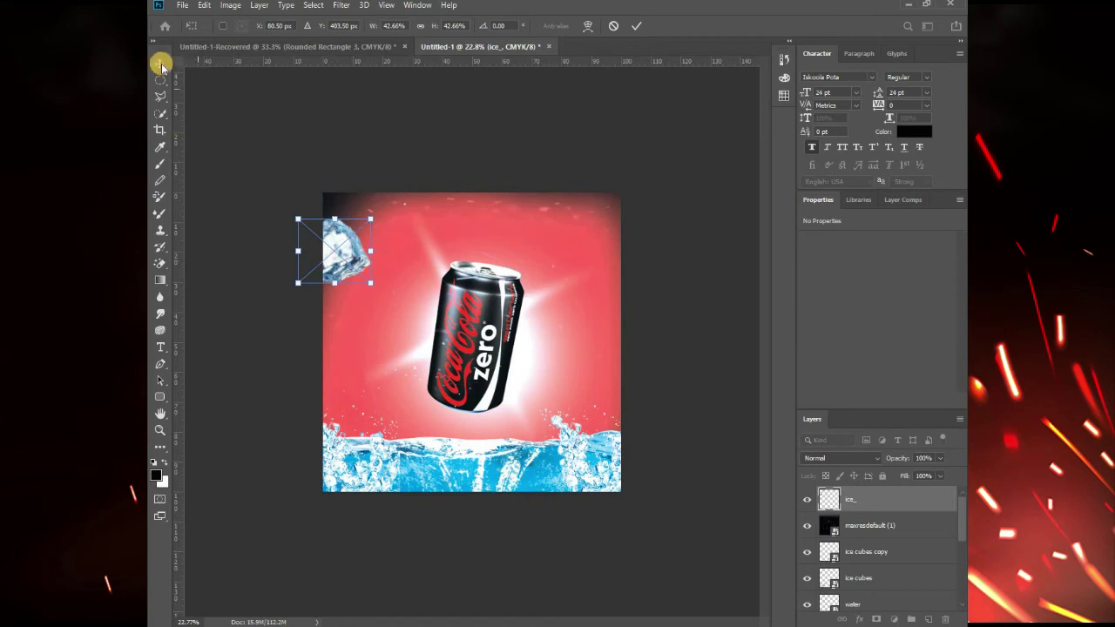
key("Return")
left_click(348, 272)
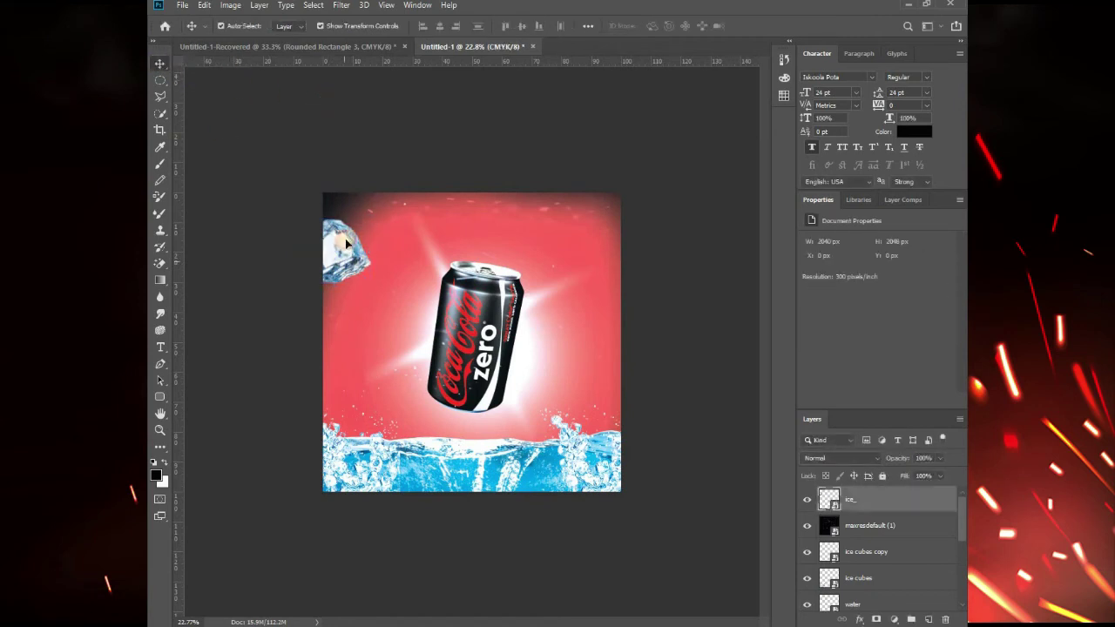
Apply a Motion Blur with 0° angle and 38-pixel distance to the ice_ cube.
left_click(345, 6)
mouse_move(409, 150)
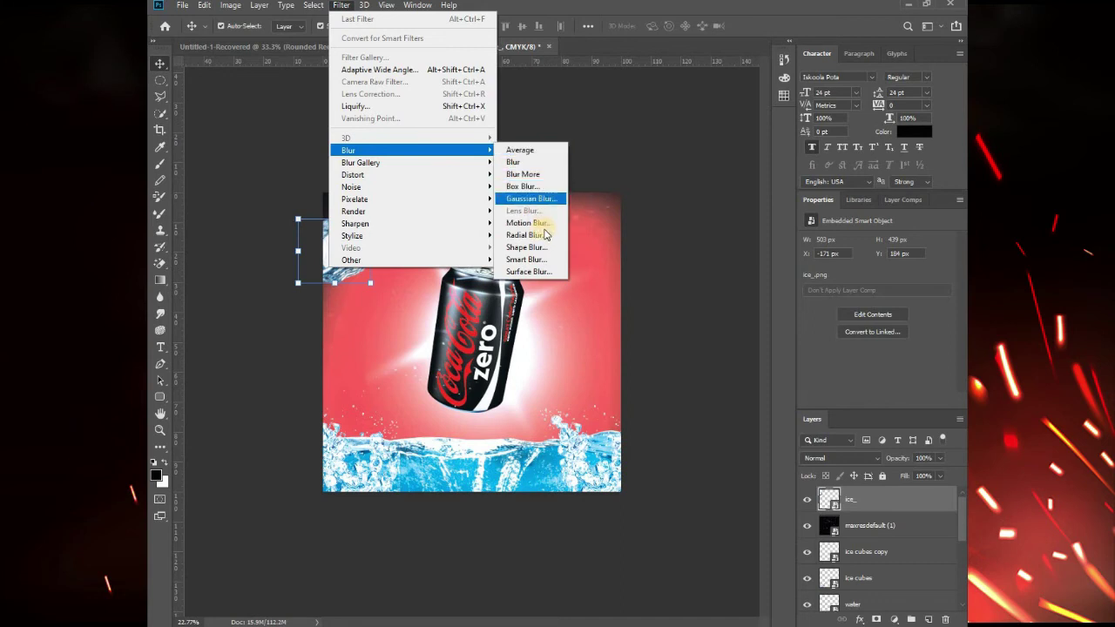
left_click(549, 223)
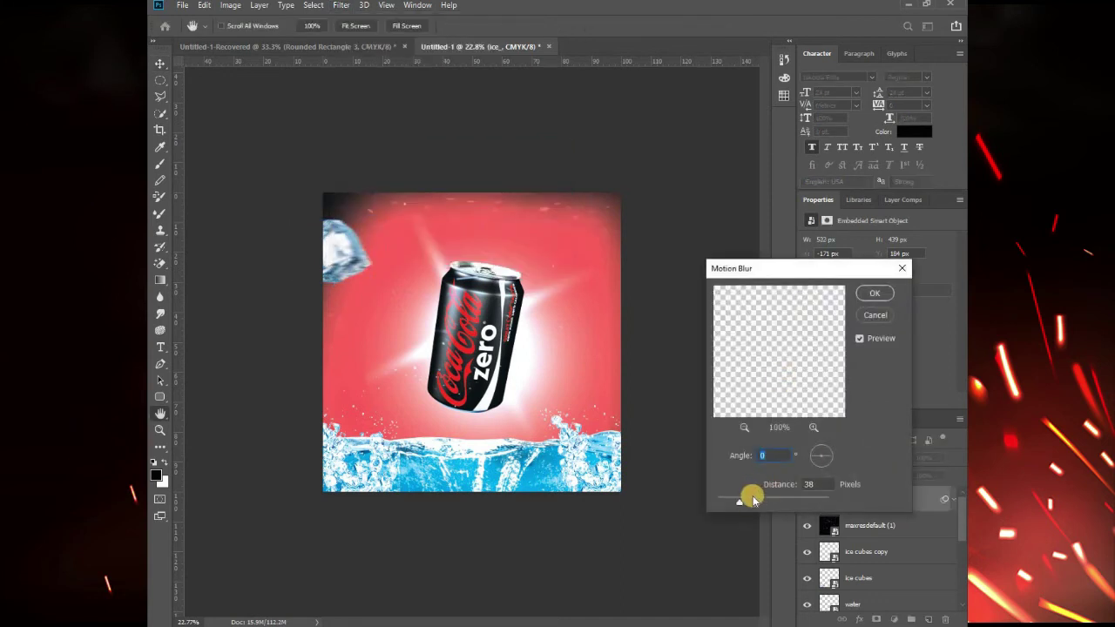
left_click(877, 294)
Duplicate the blurred ice cube to the can's top-right and shrink it to about 17%.
left_click(323, 277)
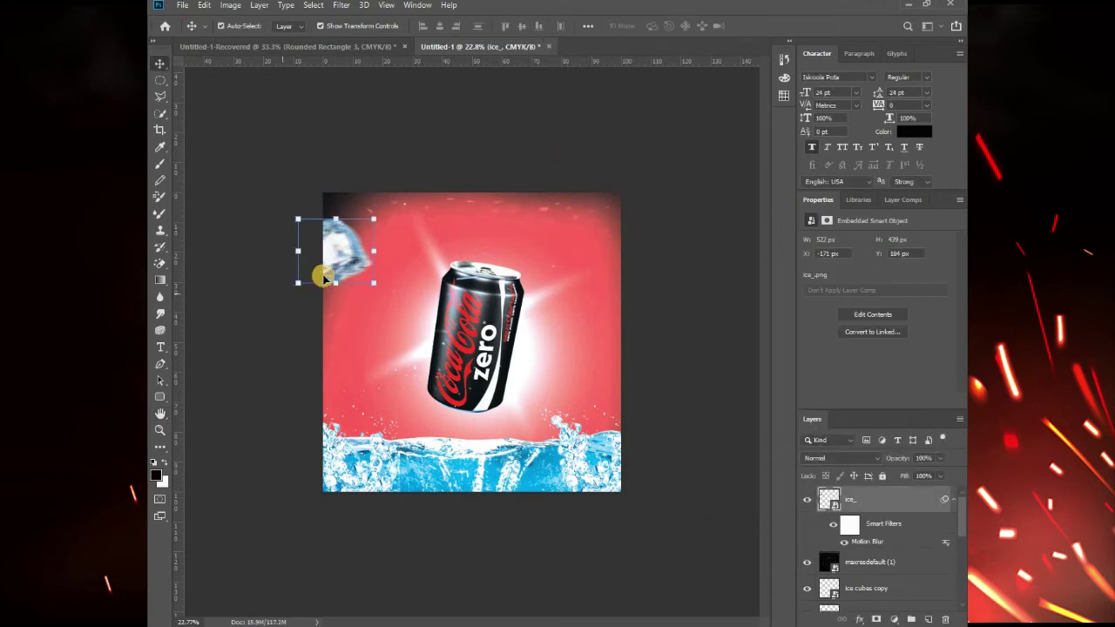
left_click_drag(427, 257, 585, 254)
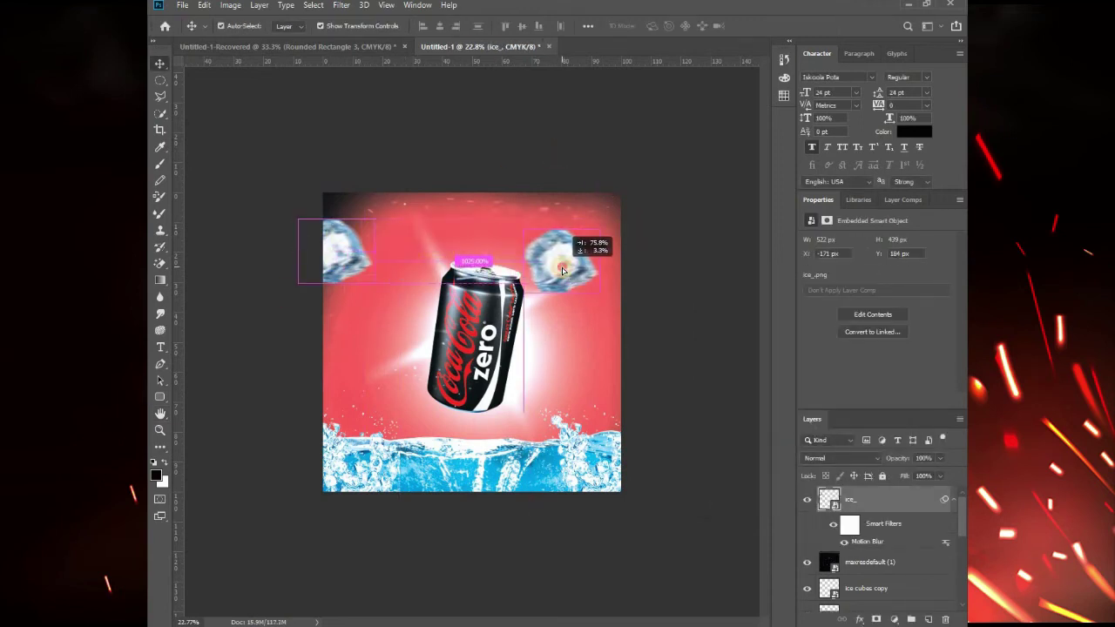
key("ctrl+t")
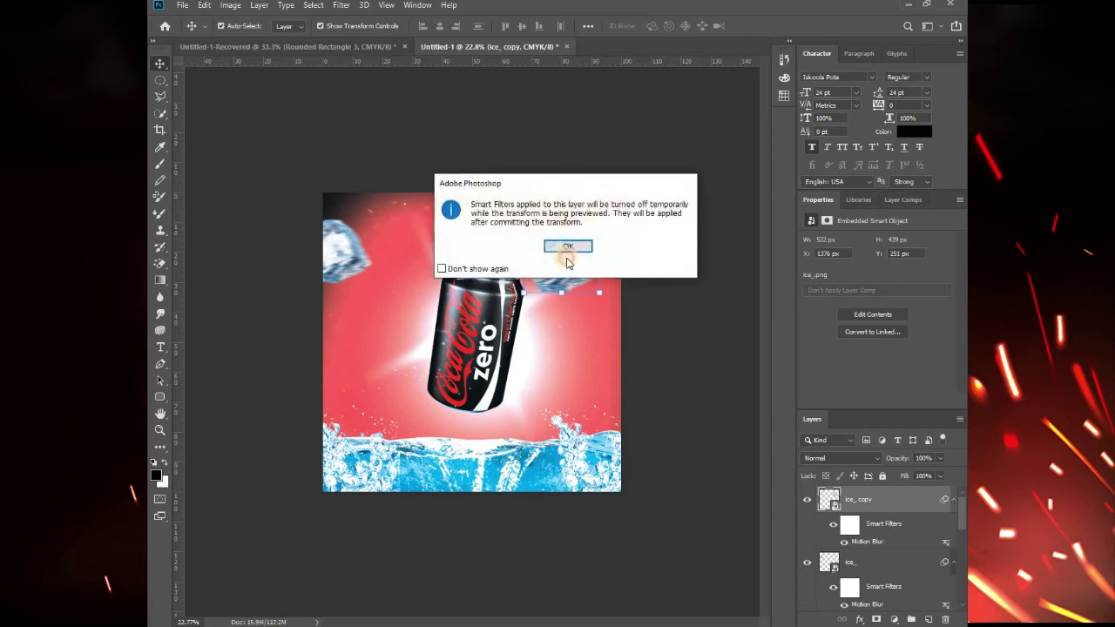
left_click(568, 248)
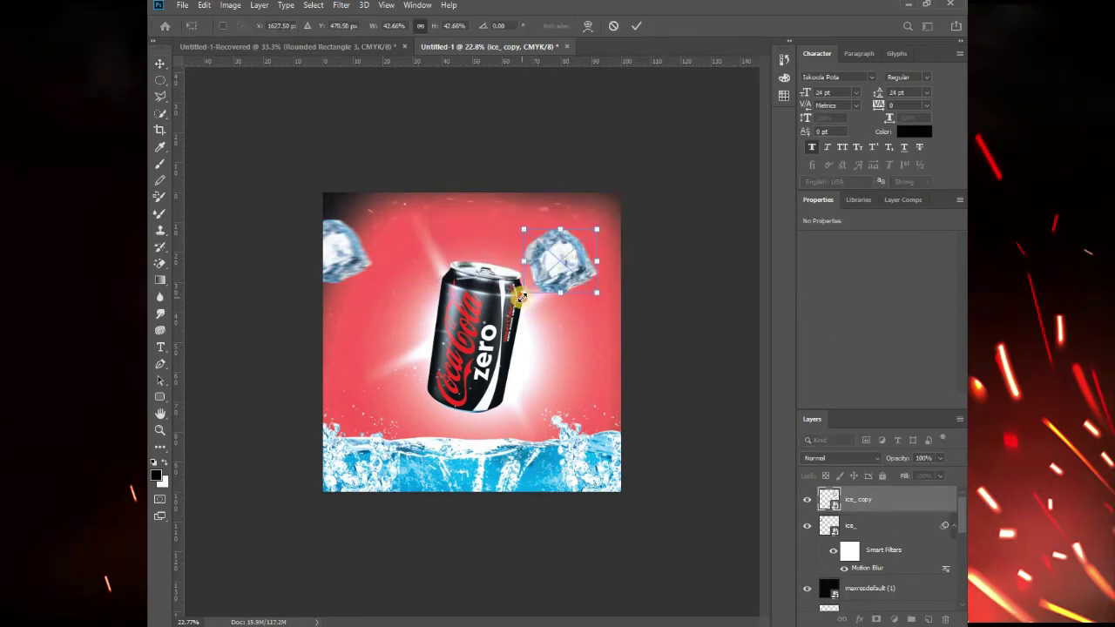
left_click_drag(523, 293, 567, 255)
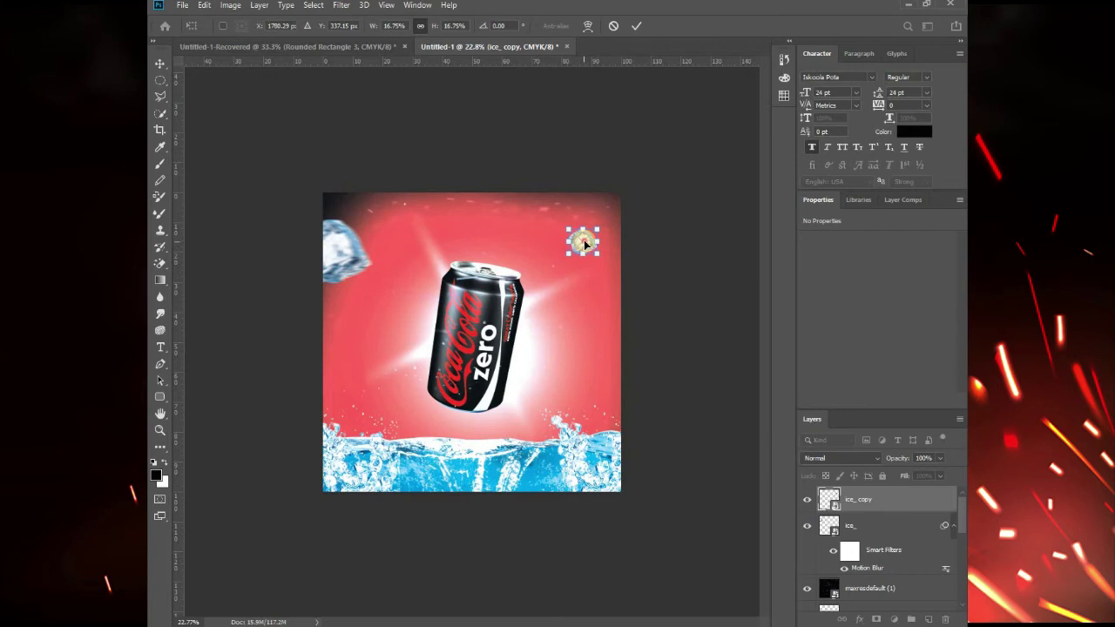
left_click(621, 243)
left_click(650, 232)
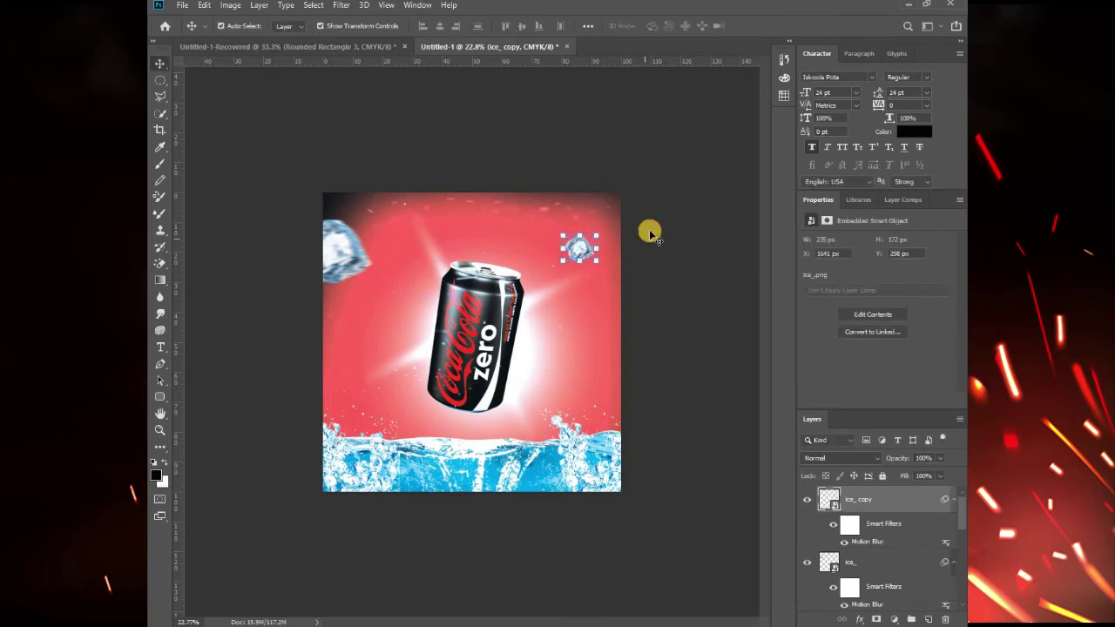
Copy the small ice cube lower, right of the can, and tilt it about -28°.
left_click(581, 251)
left_click_drag(582, 261, 570, 352)
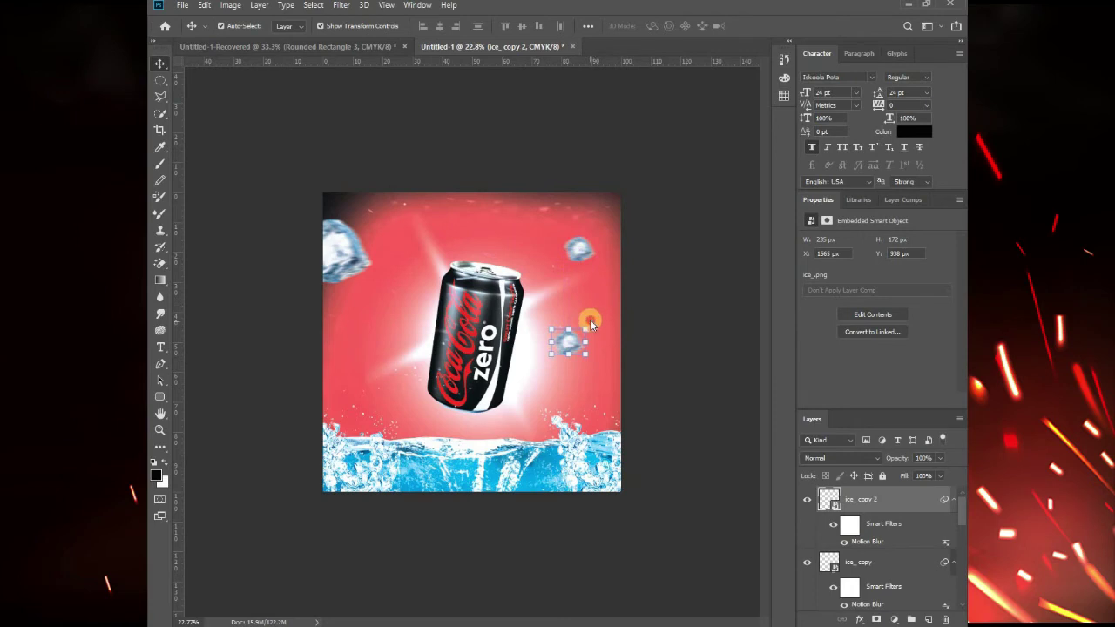
left_click(591, 324)
key("Return")
mouse_move(593, 328)
left_mouse_down()
mouse_move(583, 298)
mouse_move(606, 297)
left_mouse_up()
key("Return")
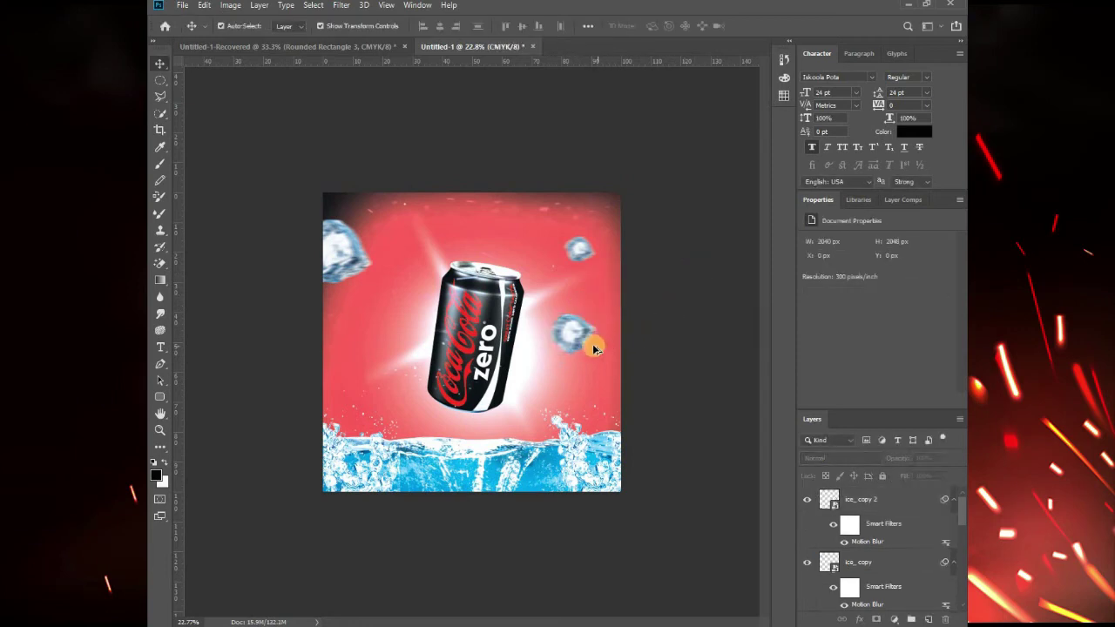
Duplicate an ice cube to the left of the can at mid-height, shrinking it slightly.
left_click_drag(575, 341, 384, 328)
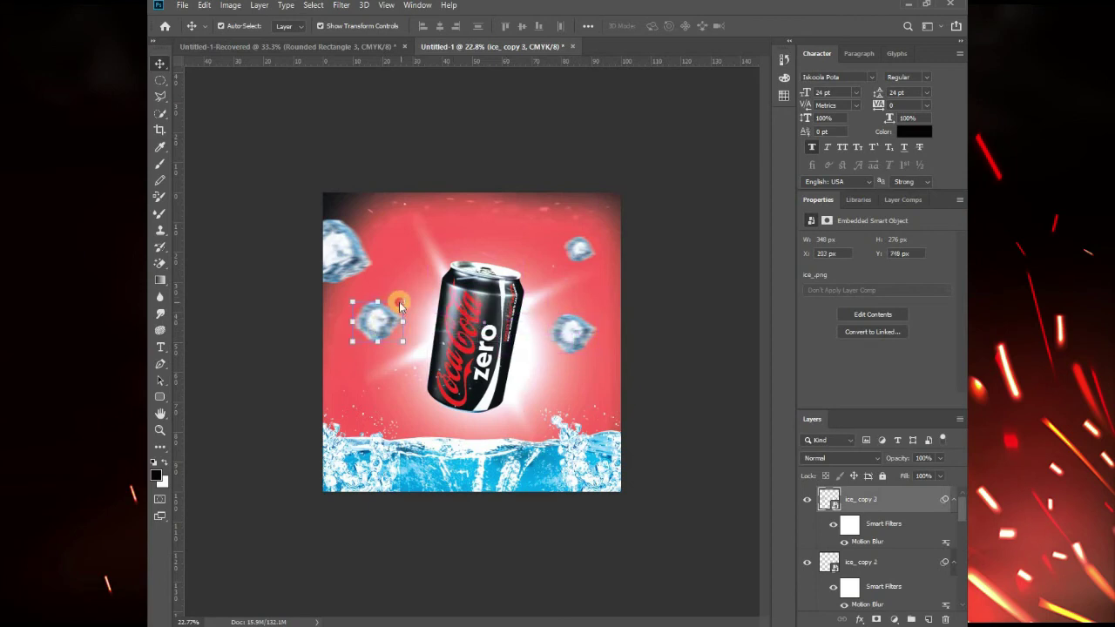
left_click(400, 305)
key("Return")
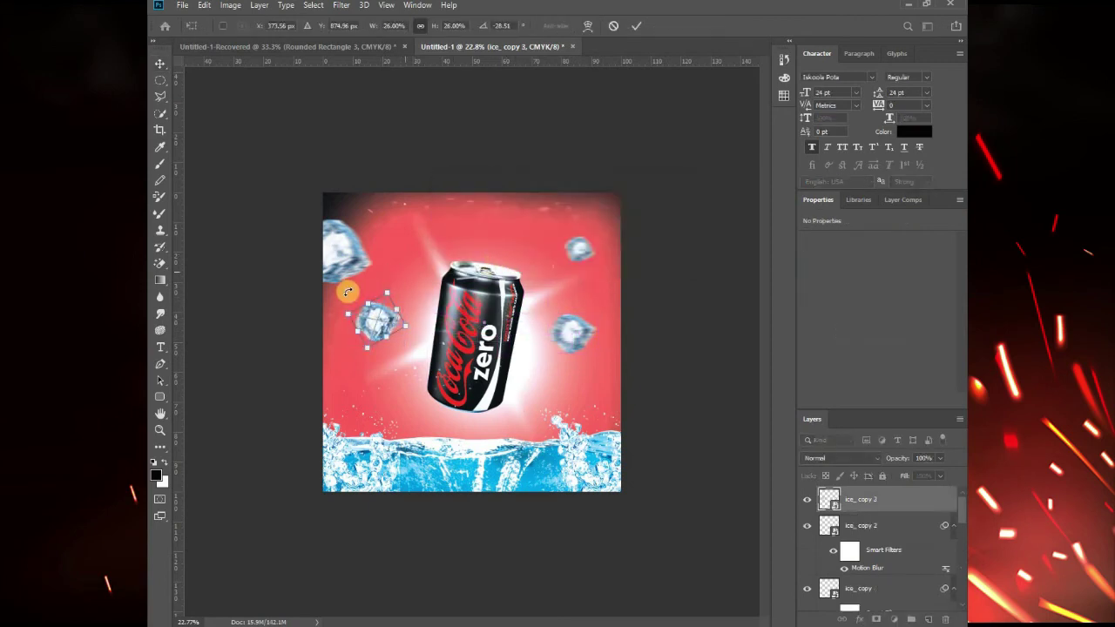
left_click_drag(388, 290, 378, 315)
key("Return")
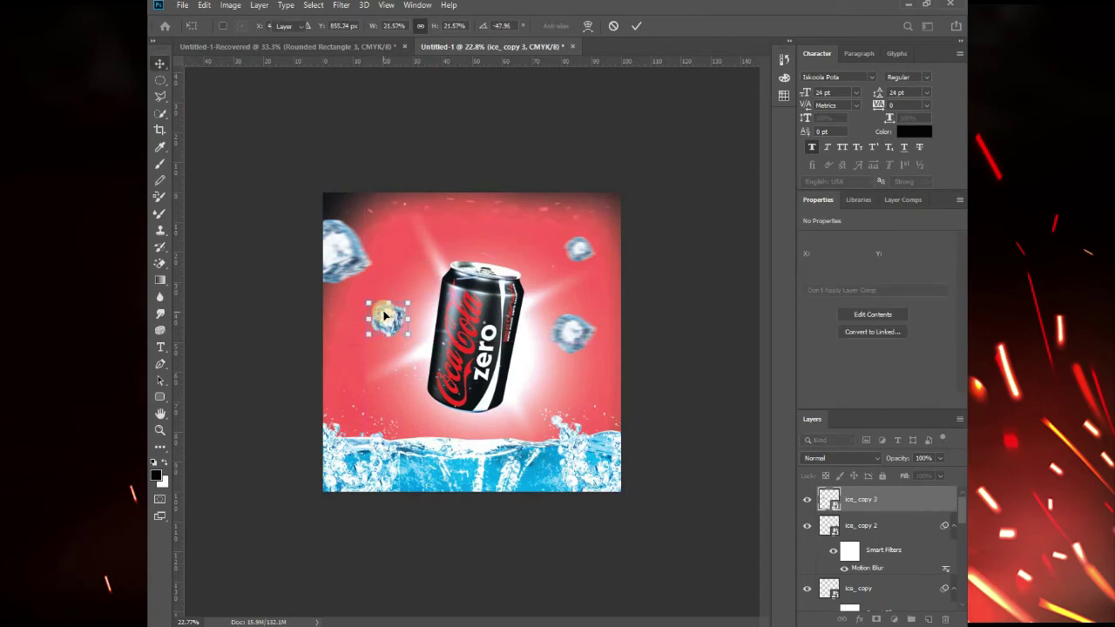
left_click(502, 145)
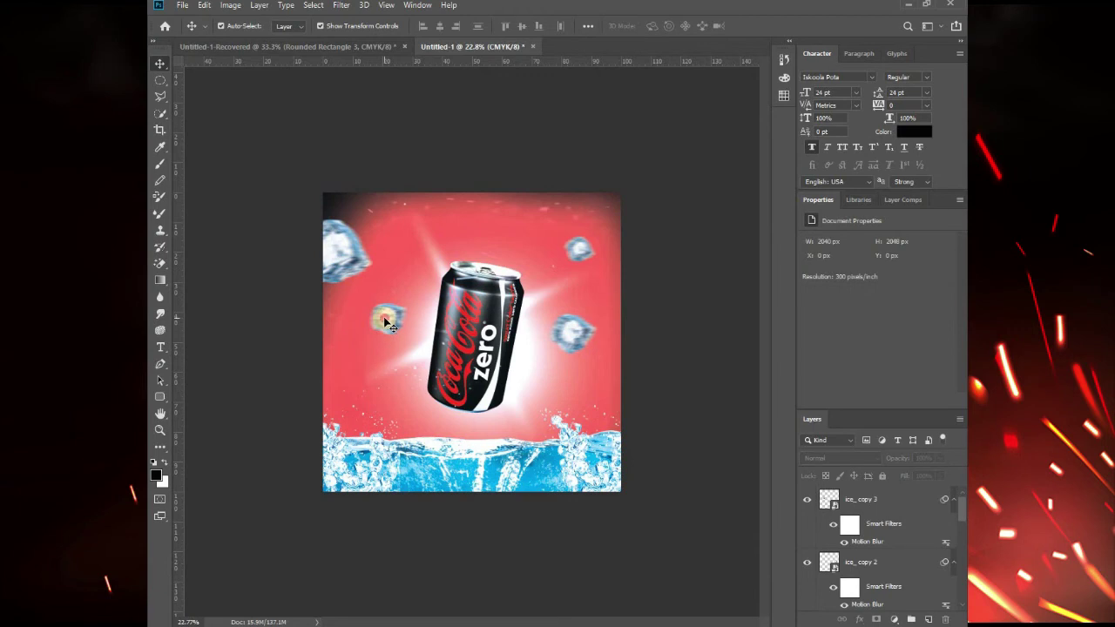
Copy an ice cube to the lower left above the splash, enlarged to about 31%.
left_click_drag(388, 324, 365, 379)
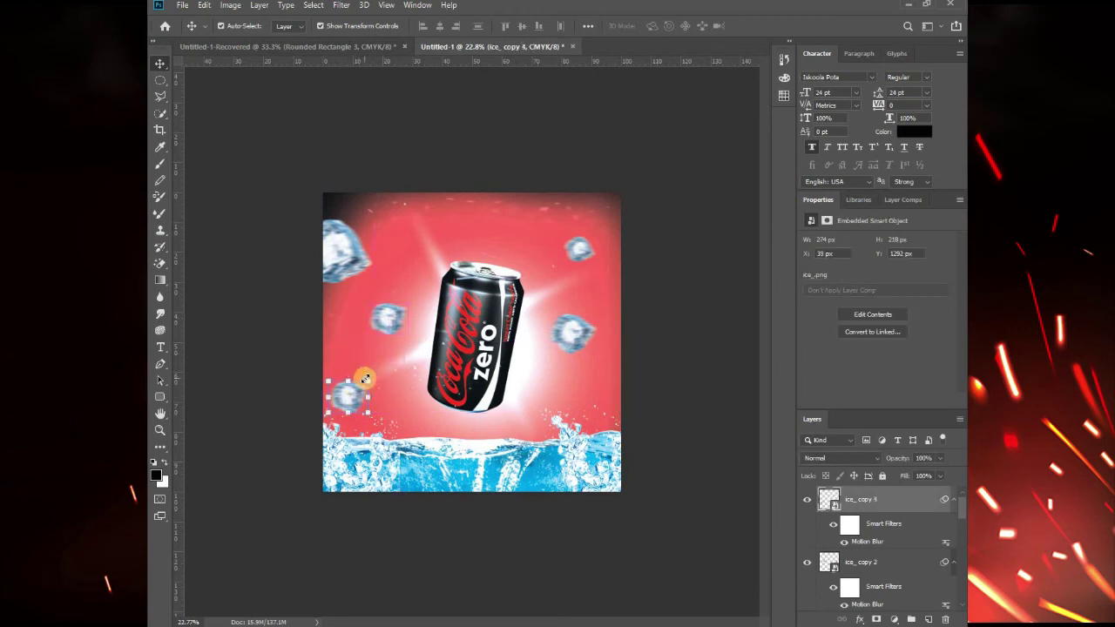
key("ctrl+t")
left_click(572, 244)
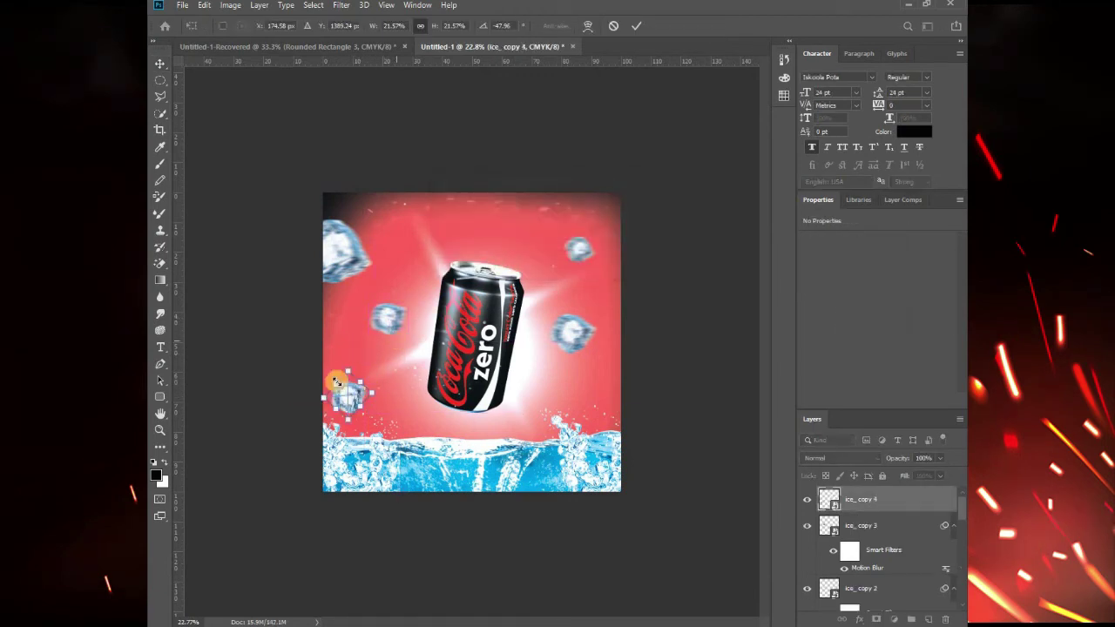
mouse_move(350, 348)
left_mouse_down()
mouse_move(418, 374)
mouse_move(395, 364)
left_mouse_up()
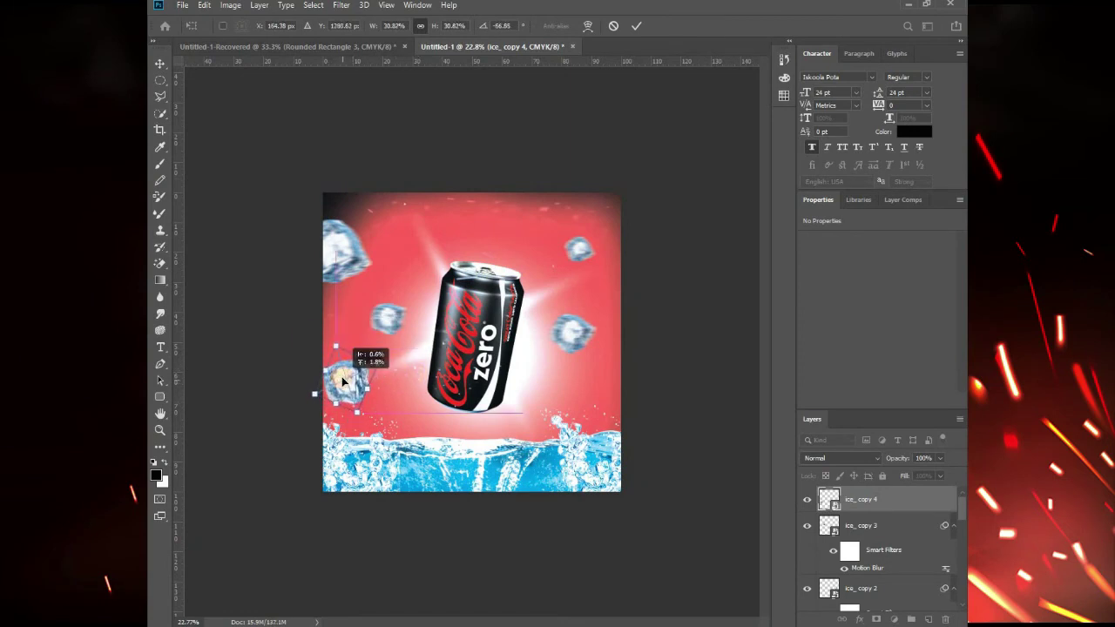
key("Return")
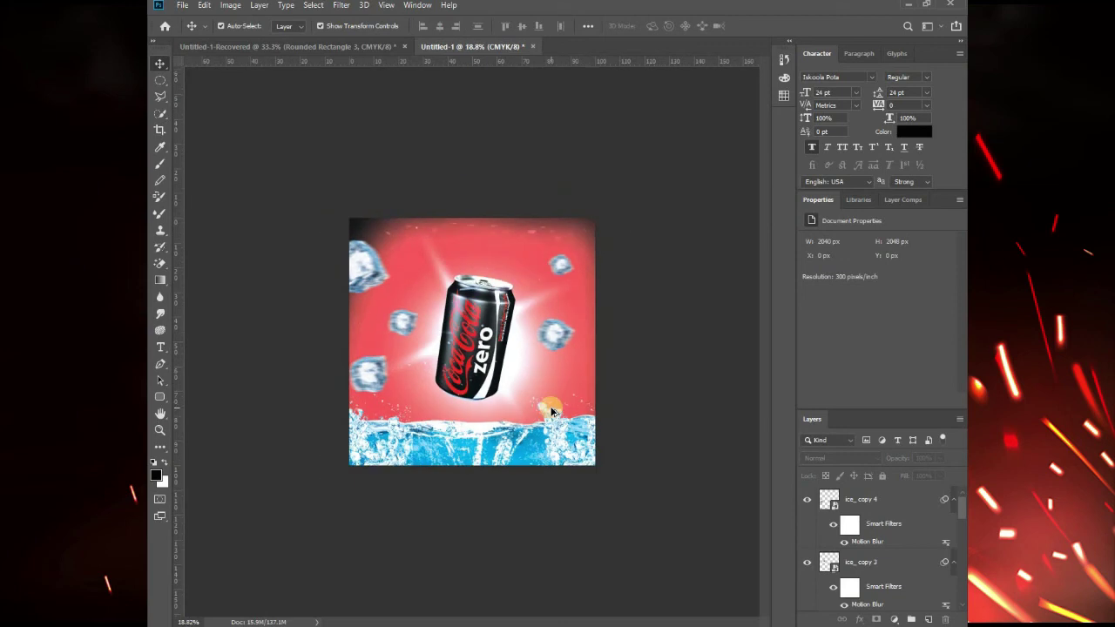
Fully lock the maxresdefault (1) layer with Lock All.
scroll(552, 411, "down", 2)
scroll(884, 541, "down", 5)
scroll(884, 538, "up", 3)
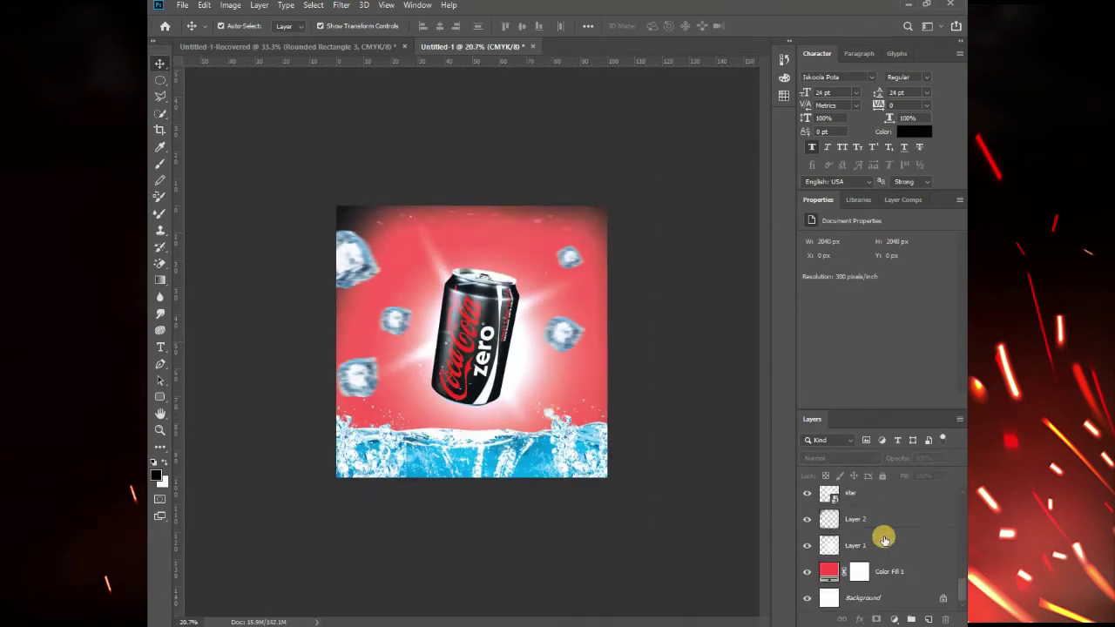
scroll(880, 536, "up", 2)
scroll(610, 484, "up", 1)
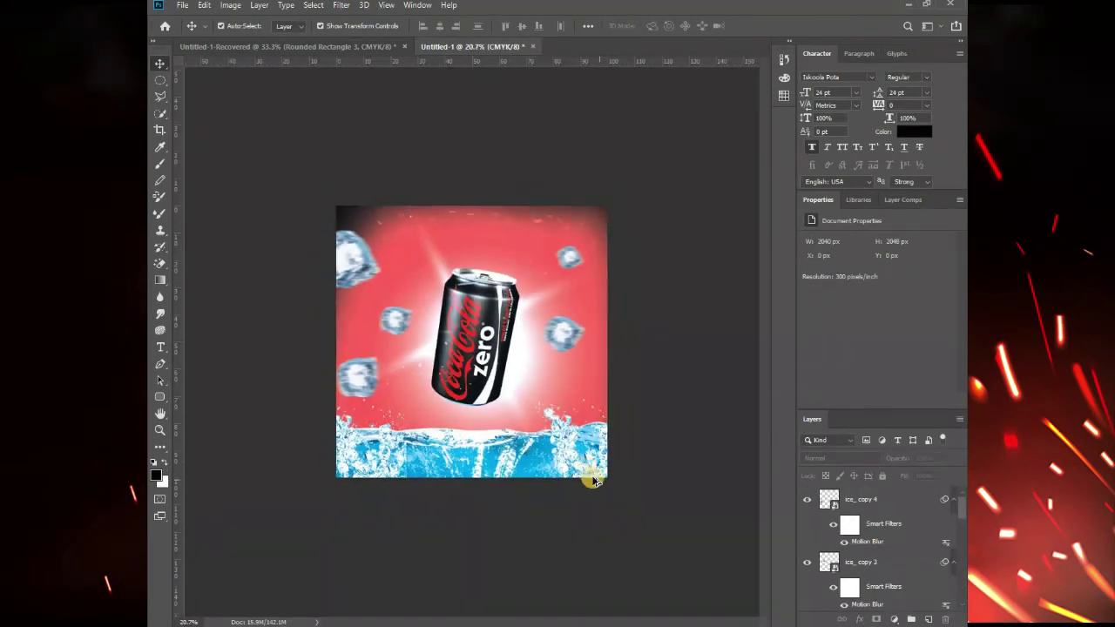
scroll(599, 485, "up", 3)
left_click_drag(486, 324, 490, 333)
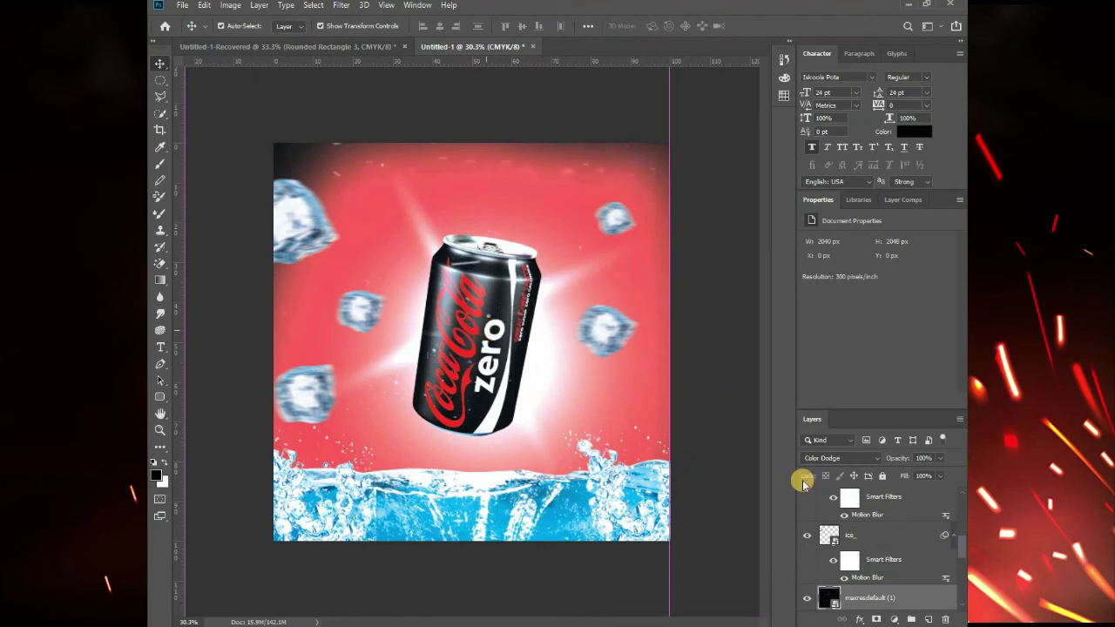
left_click(883, 474)
Nudge Layer 1's glow slightly up and left, then zoom out to see the whole poster.
scroll(895, 533, "down", 3)
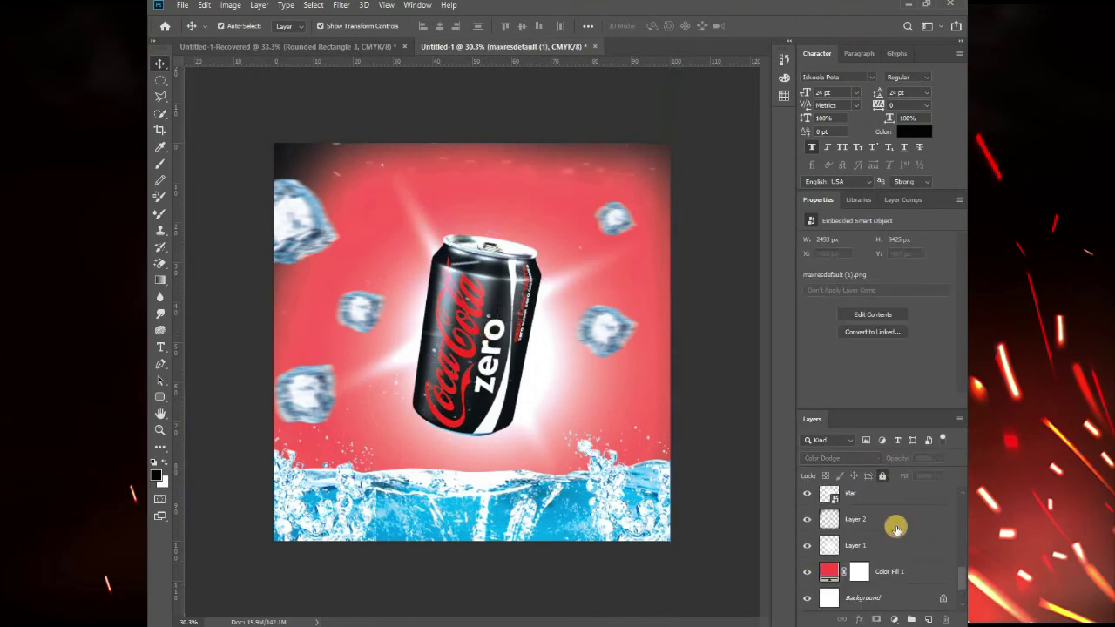
scroll(875, 568, "down", 3)
scroll(875, 568, "down", 2)
left_click(901, 542)
left_click_drag(555, 413, 543, 392)
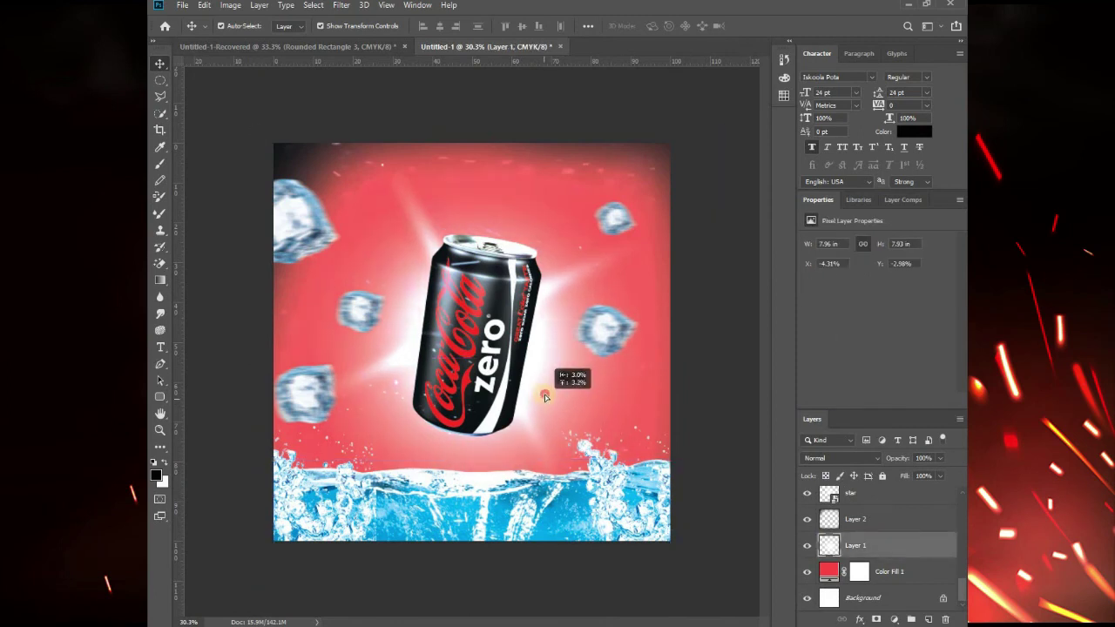
left_click(716, 369)
key("ctrl+shift+e")
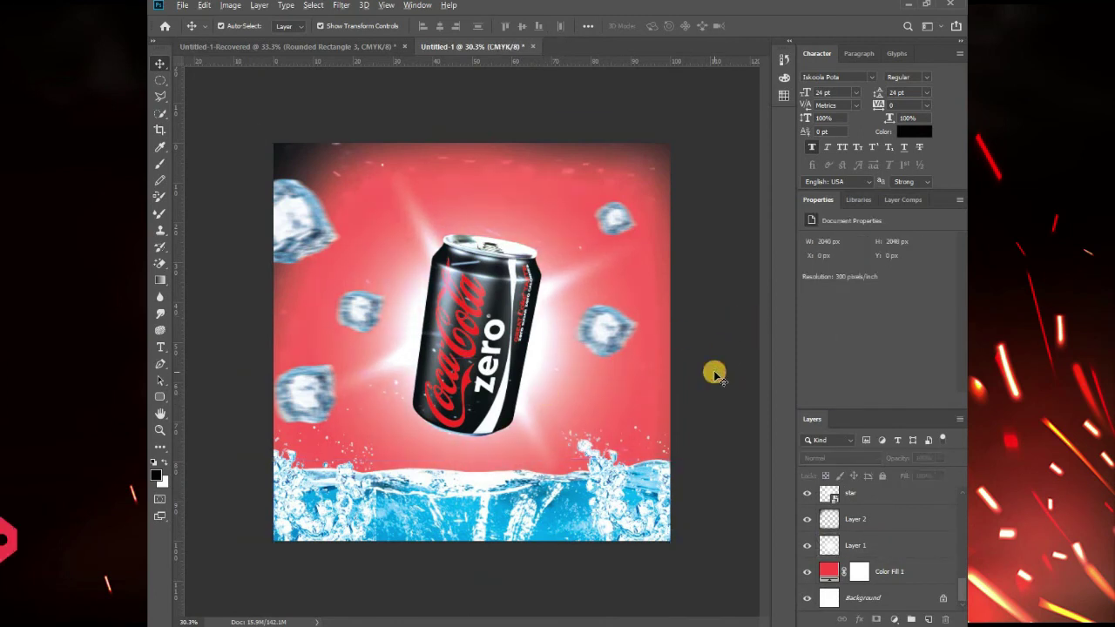
key("ctrl+minus")
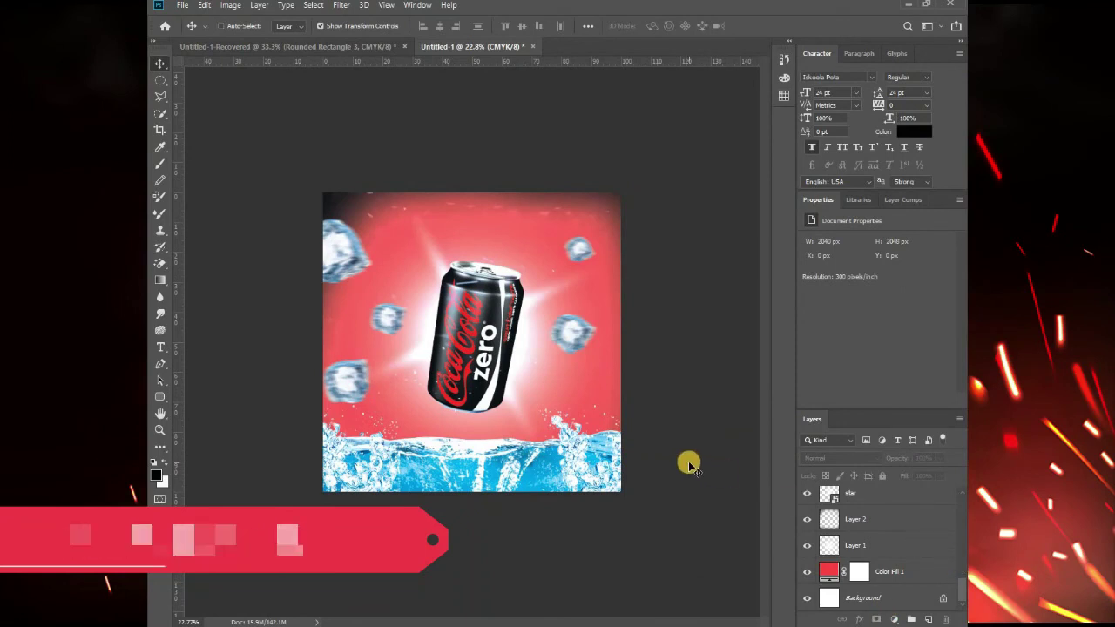
Merge all layers and apply a fisheye Adaptive Wide Angle warp with raised focal length and crop factor, 93% scale.
key("ctrl+shift+e")
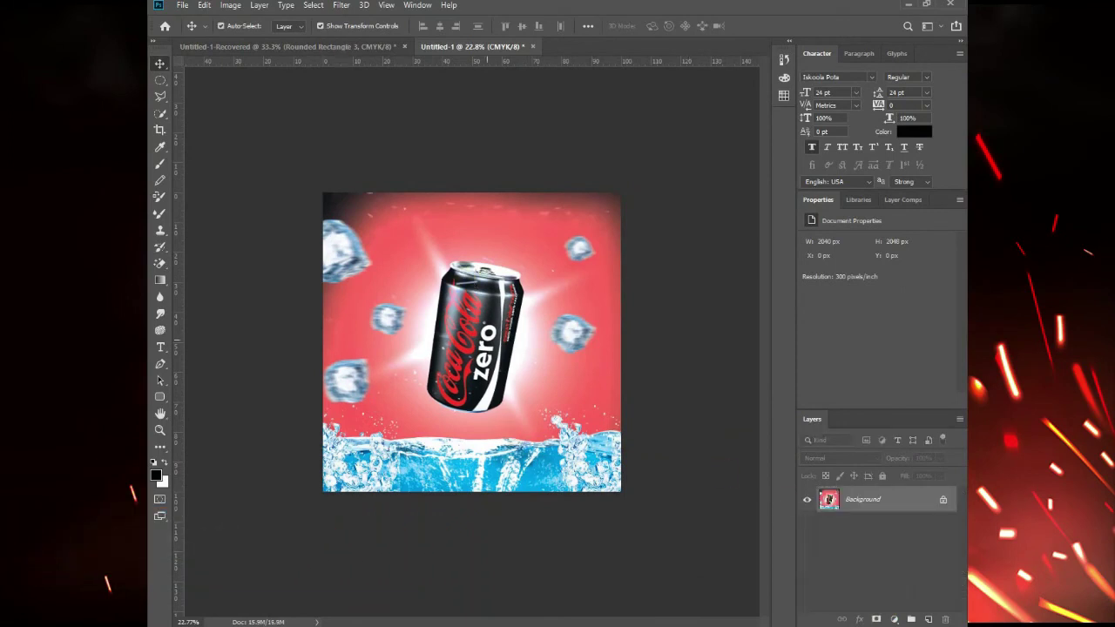
left_click(341, 6)
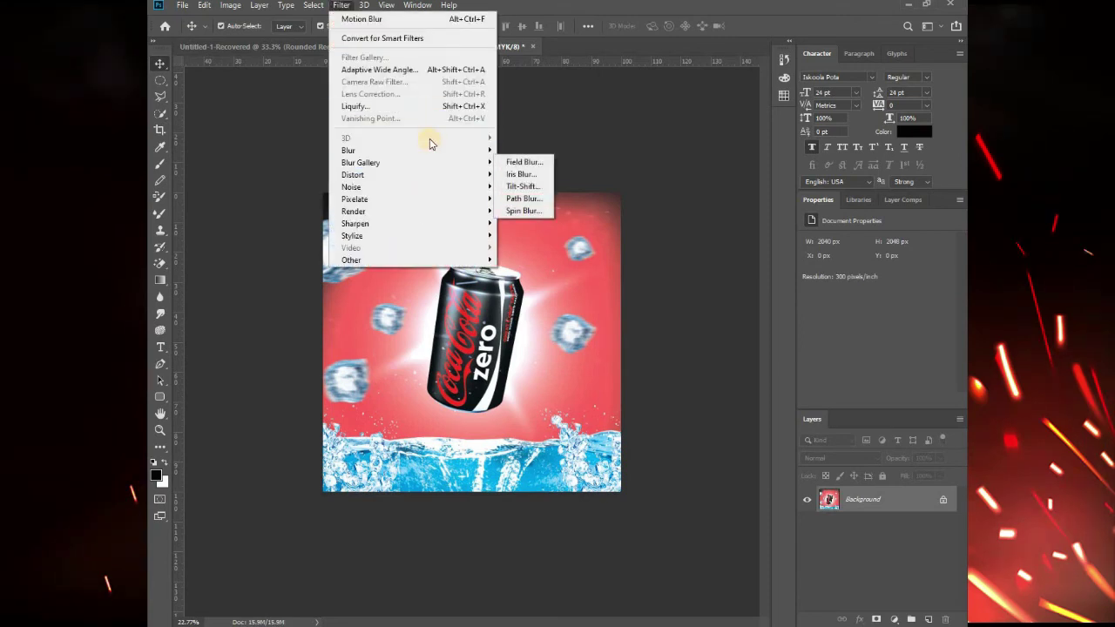
left_click(602, 117)
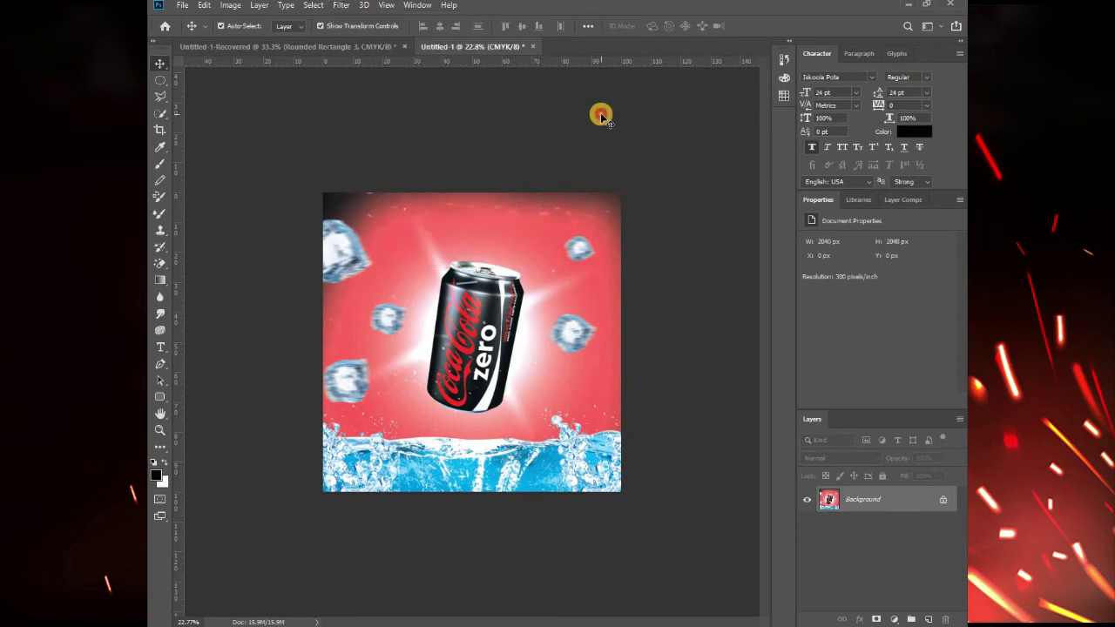
left_click(342, 7)
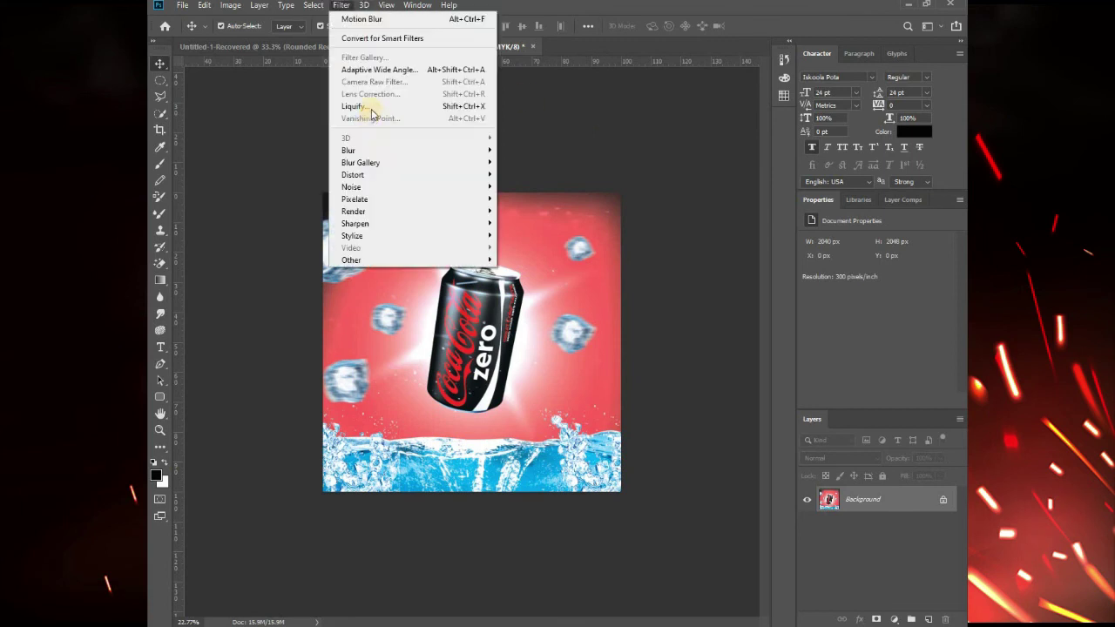
left_click(399, 70)
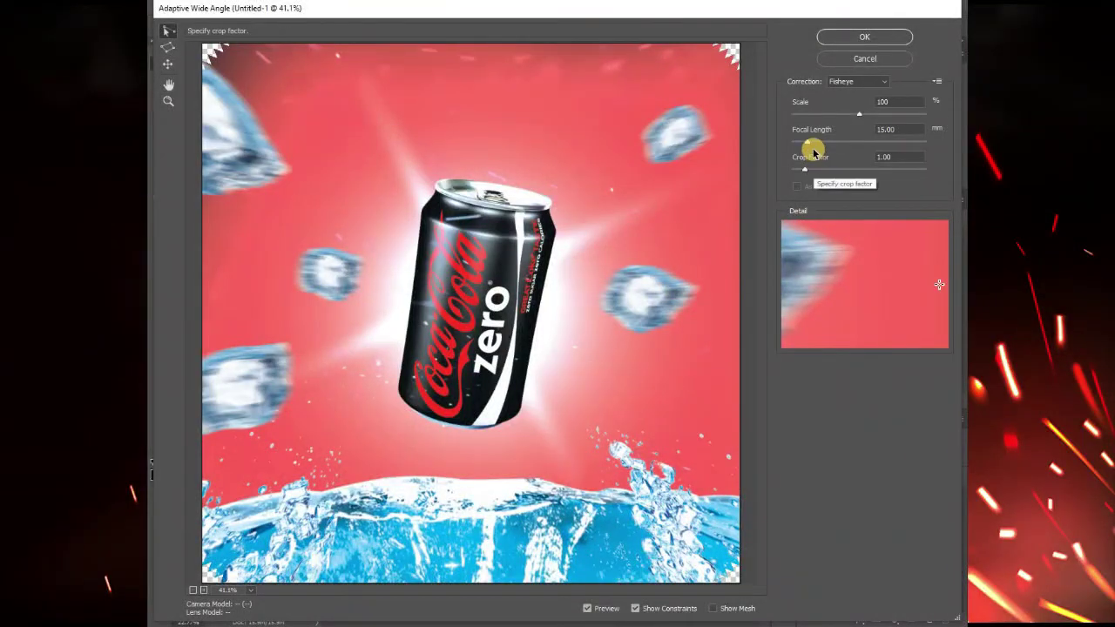
left_click_drag(807, 142, 823, 145)
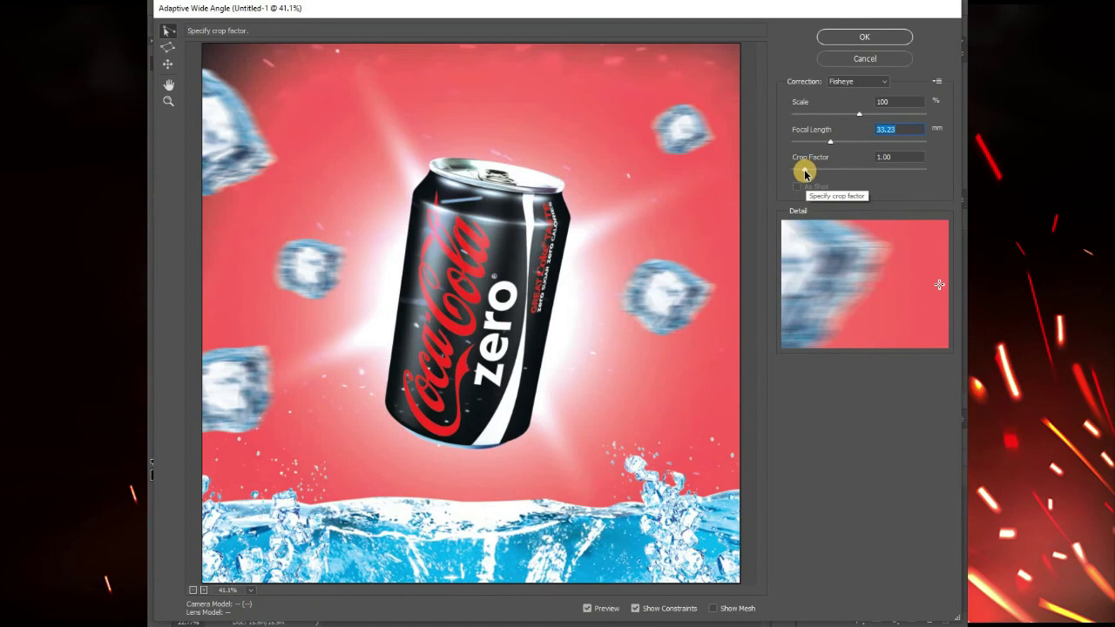
left_click_drag(805, 172, 814, 173)
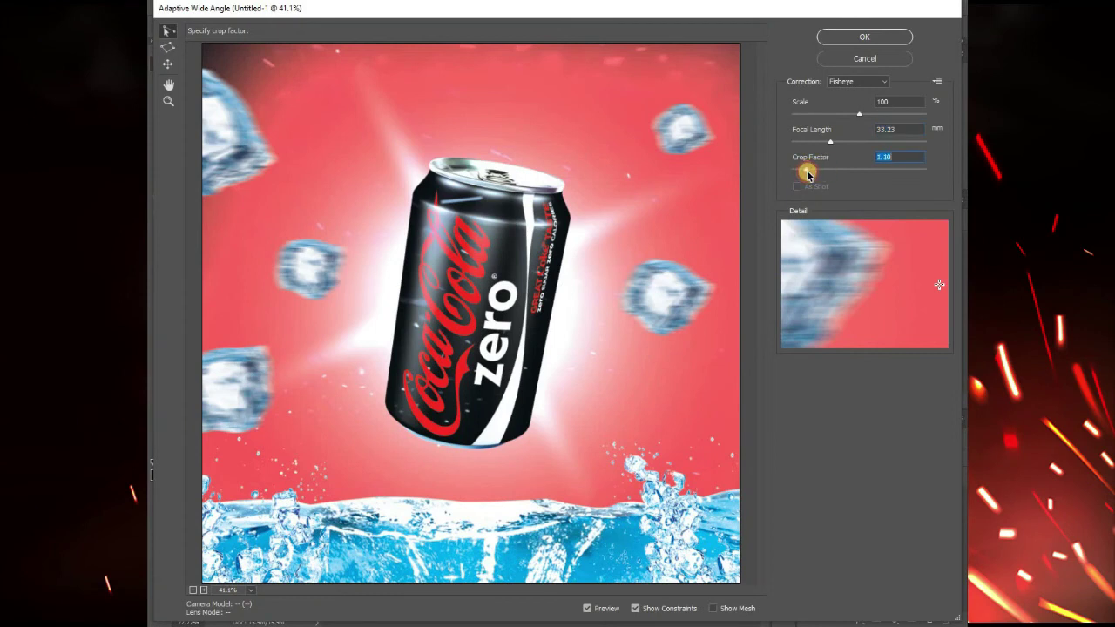
mouse_move(819, 114)
left_mouse_down()
mouse_move(810, 115)
mouse_move(878, 114)
mouse_move(832, 129)
mouse_move(851, 128)
left_mouse_up()
left_click(880, 39)
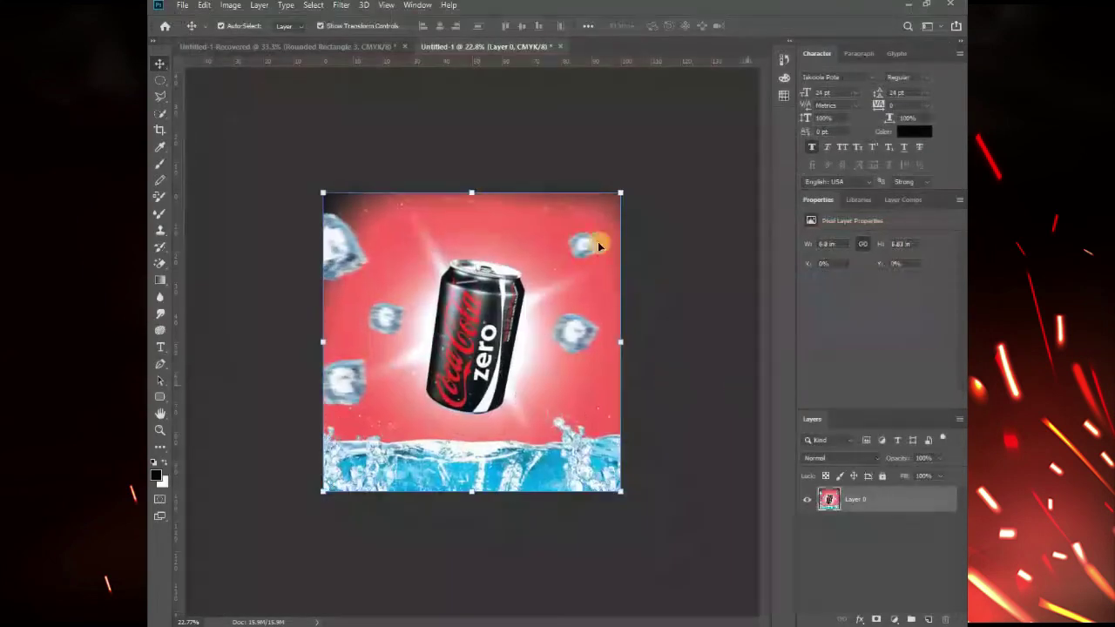
Add a Hue/Saturation adjustment layer set to Hue +6, Saturation +20, Lightness -1.
key("ctrl+plus")
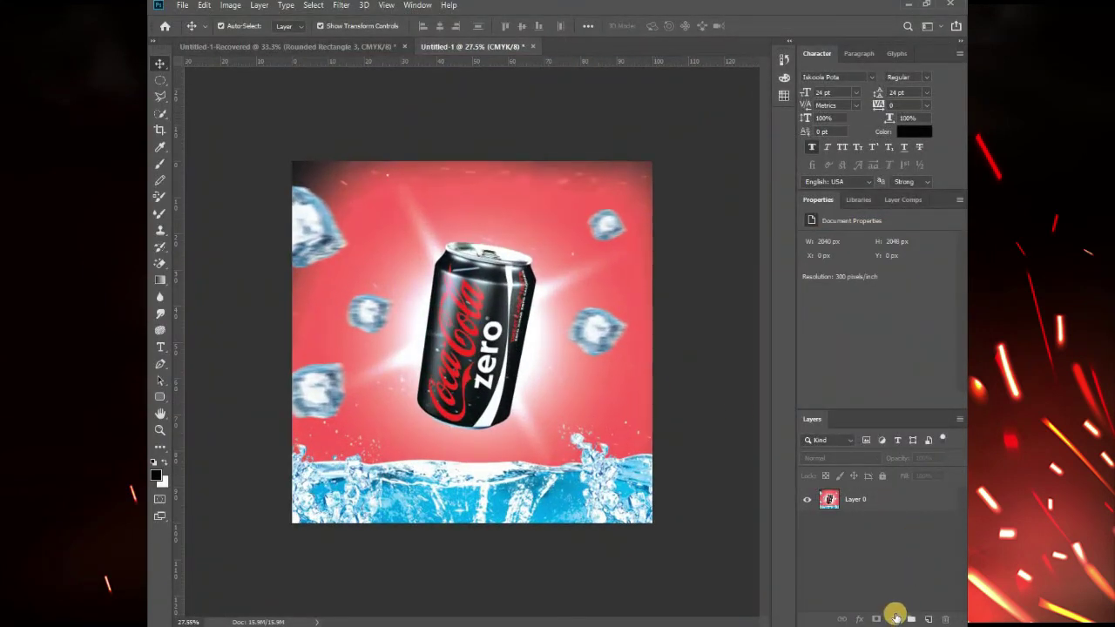
left_click(895, 617)
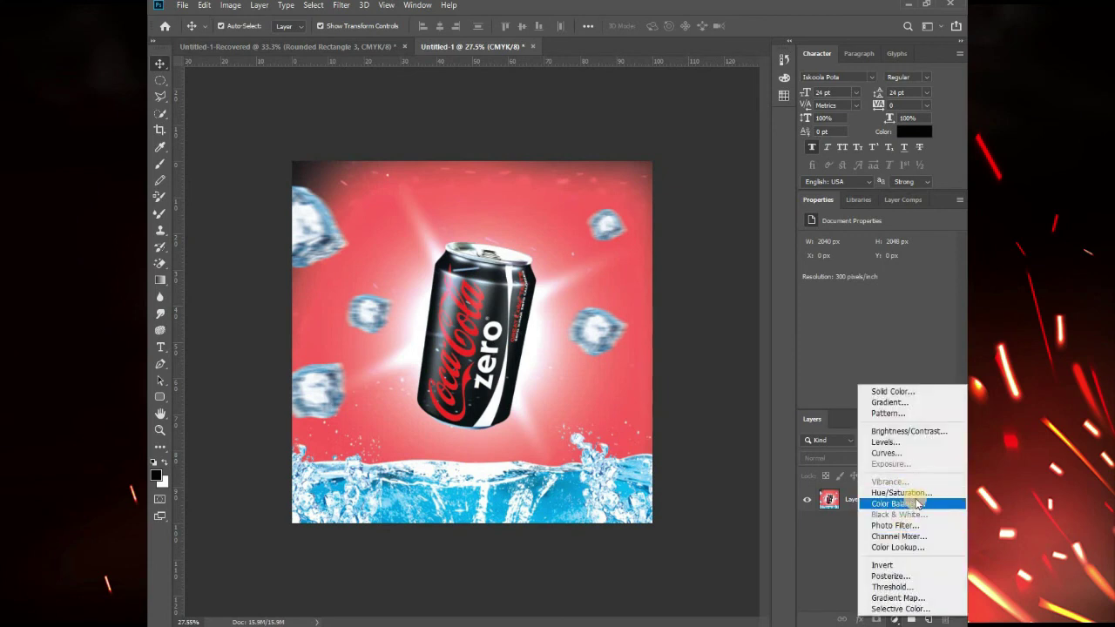
left_click(914, 493)
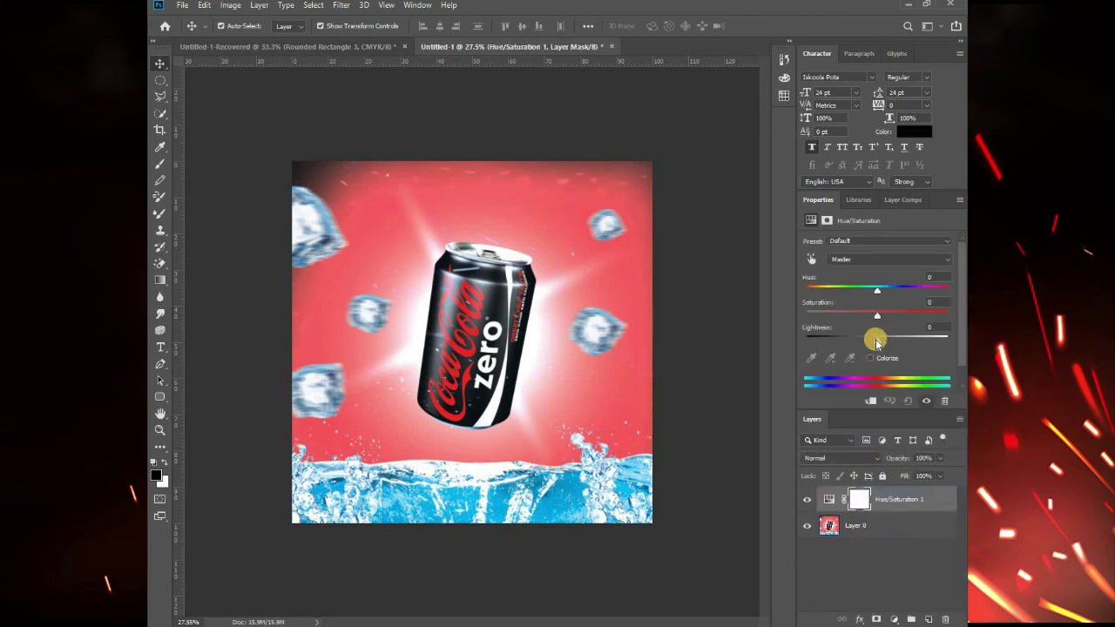
left_click_drag(877, 341, 879, 351)
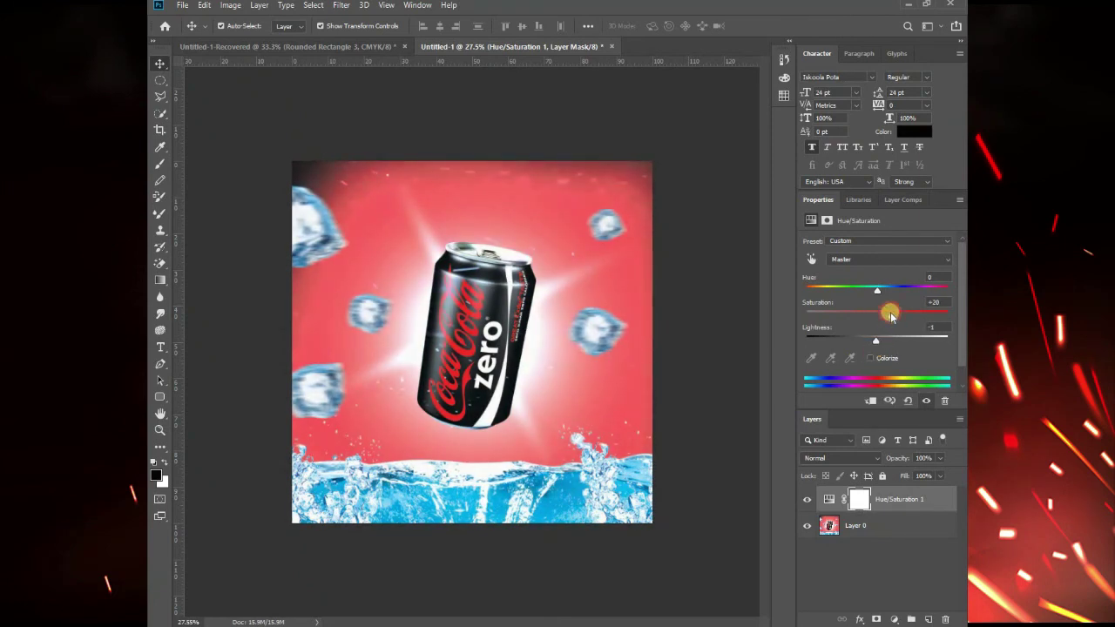
left_click_drag(878, 294, 885, 300)
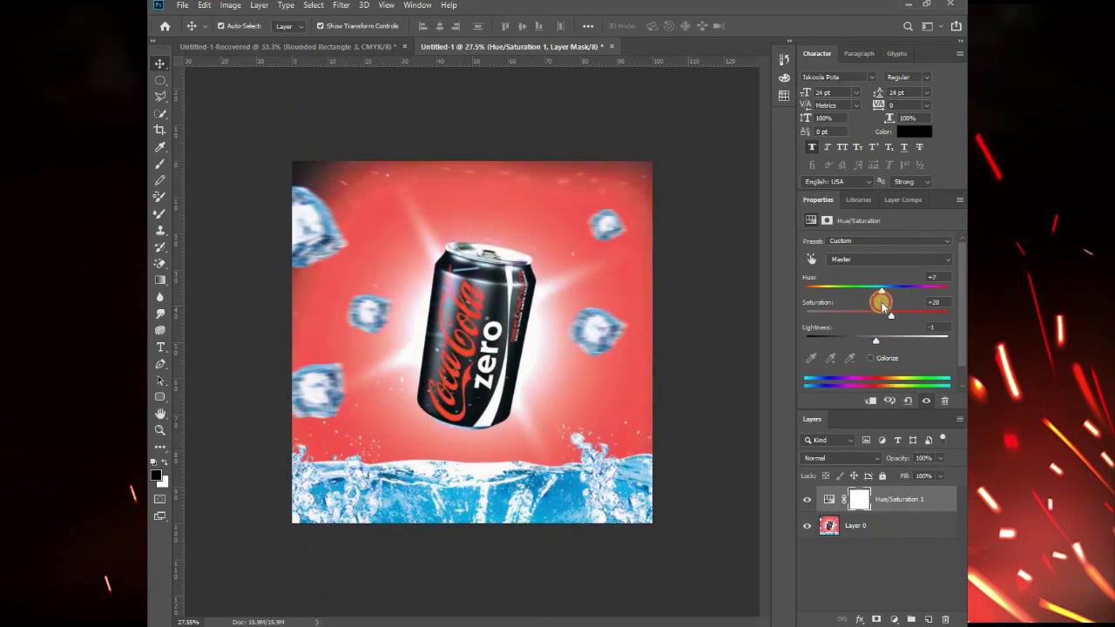
left_click(685, 493)
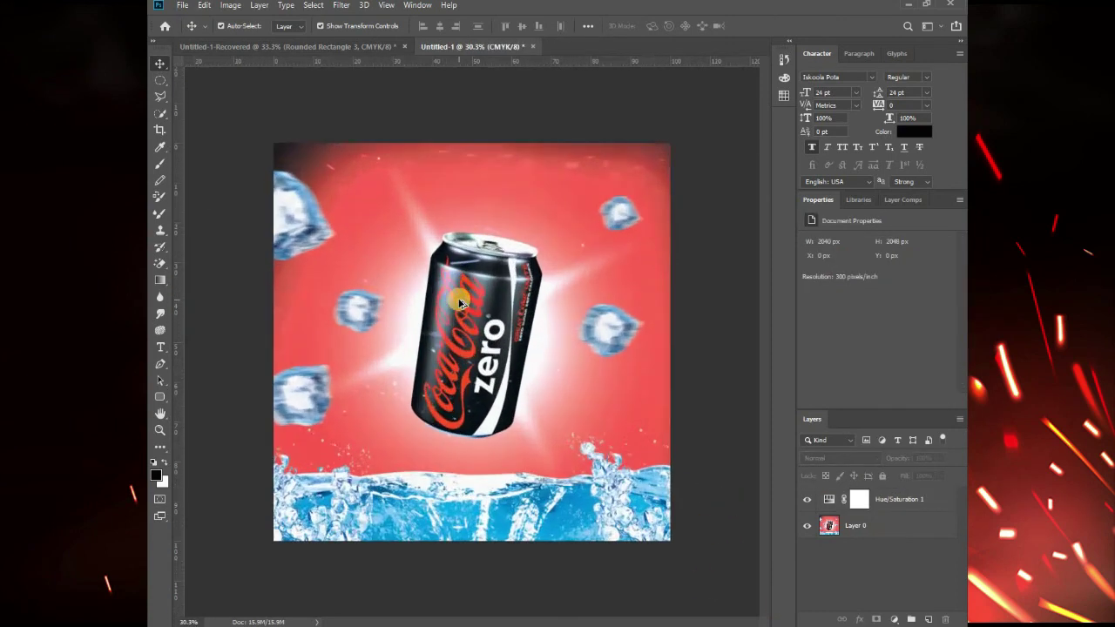